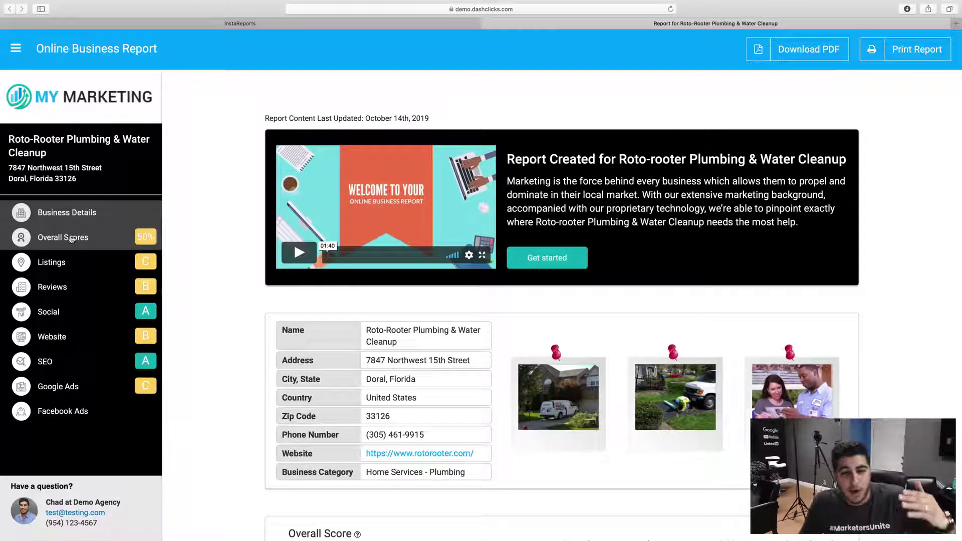
left_click(66, 262)
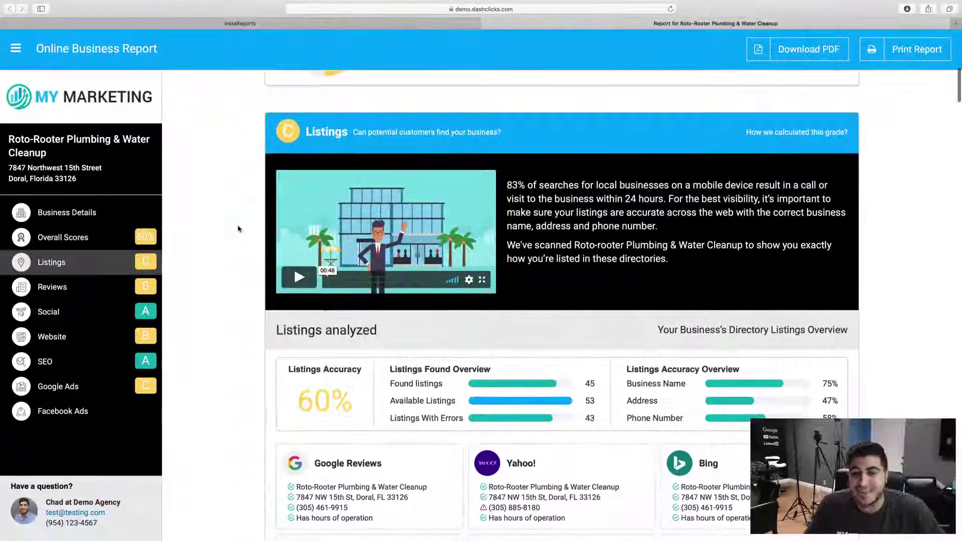
scroll(371, 150, "down", 10)
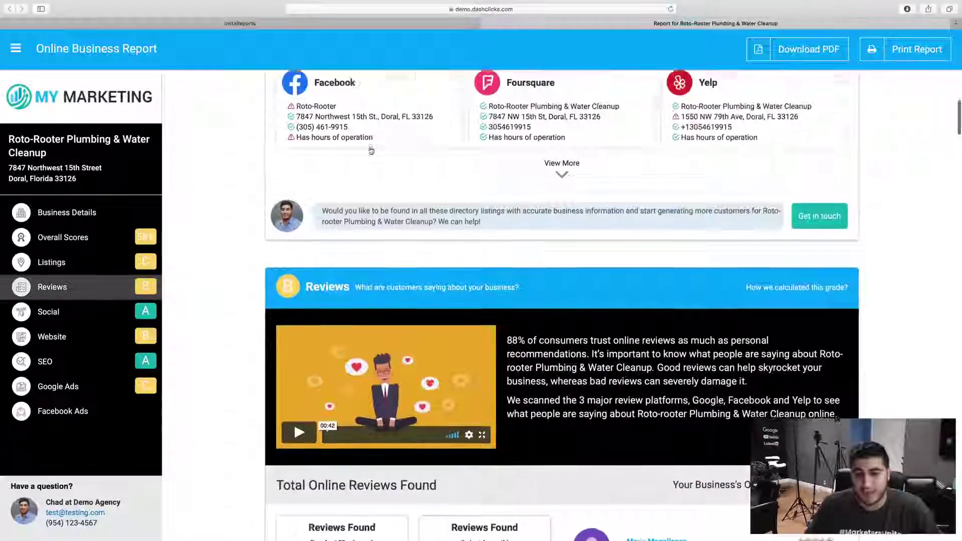
scroll(371, 150, "down", 3)
scroll(328, 155, "down", 10)
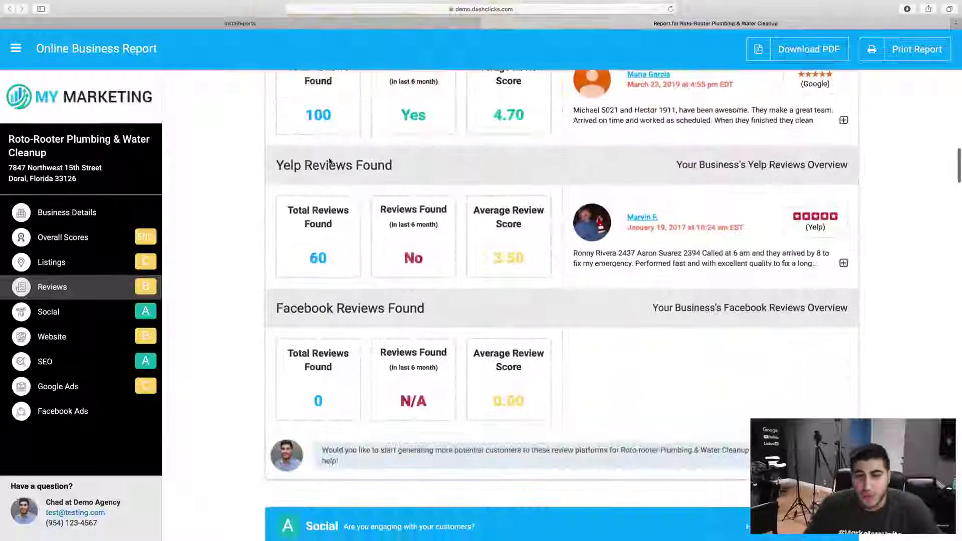
scroll(340, 175, "down", 15)
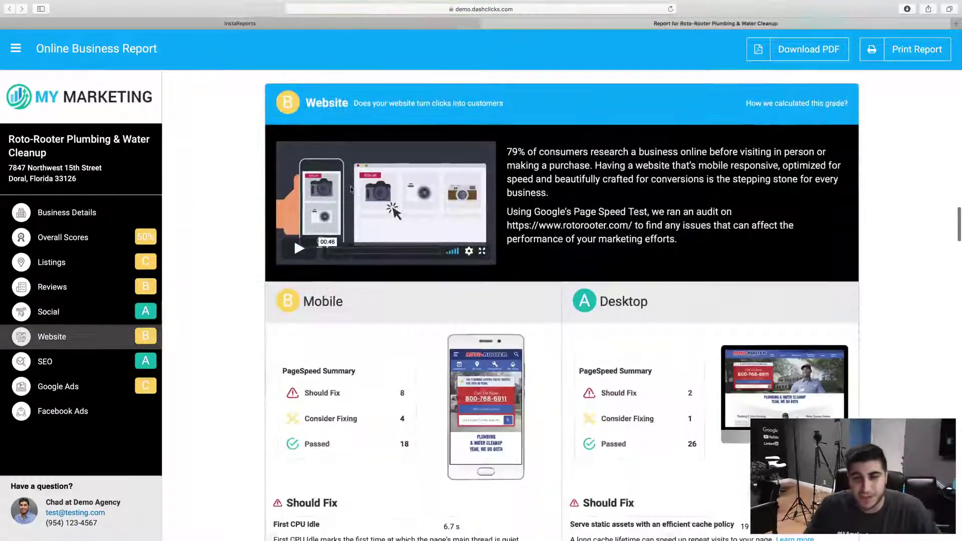
scroll(340, 176, "down", 15)
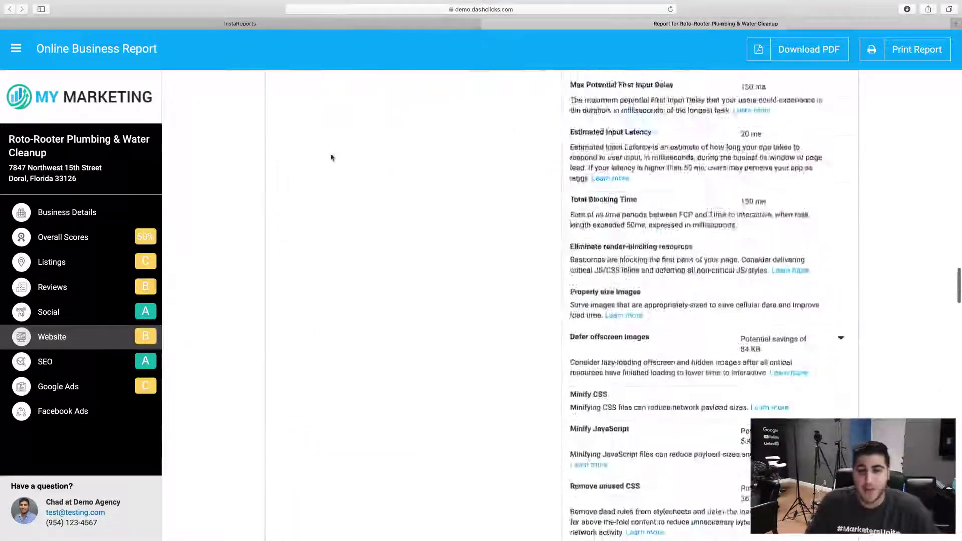
scroll(331, 157, "down", 20)
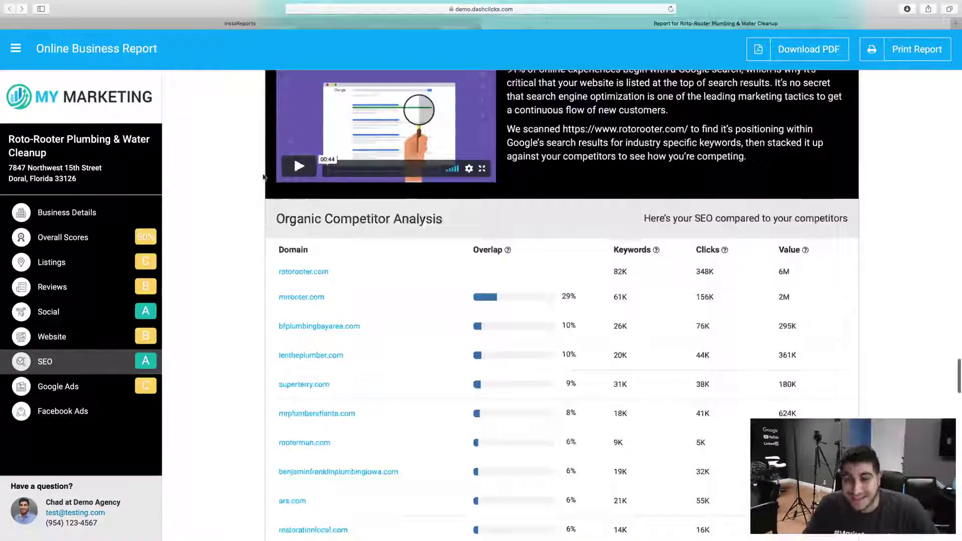
scroll(264, 177, "down", 20)
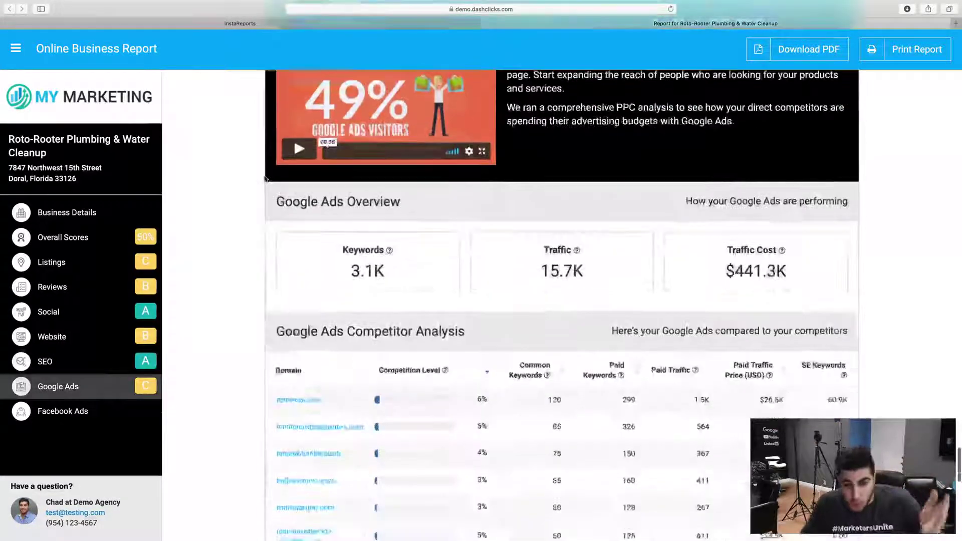
scroll(265, 179, "down", 15)
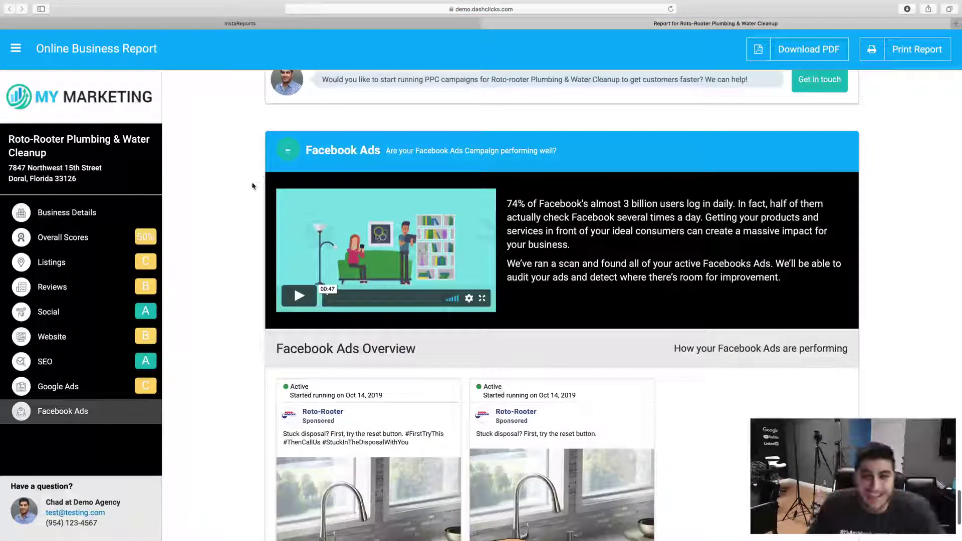
left_click(59, 214)
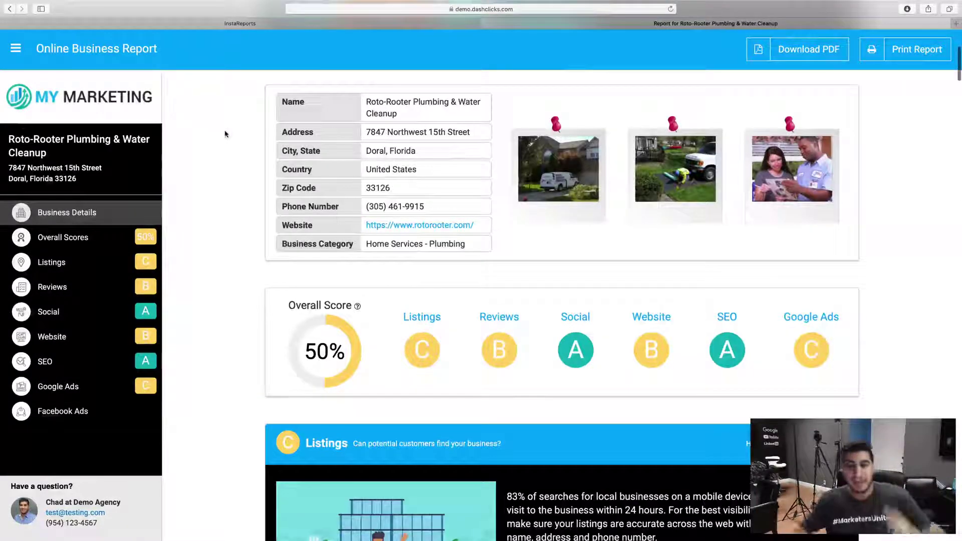
scroll(225, 134, "up", 5)
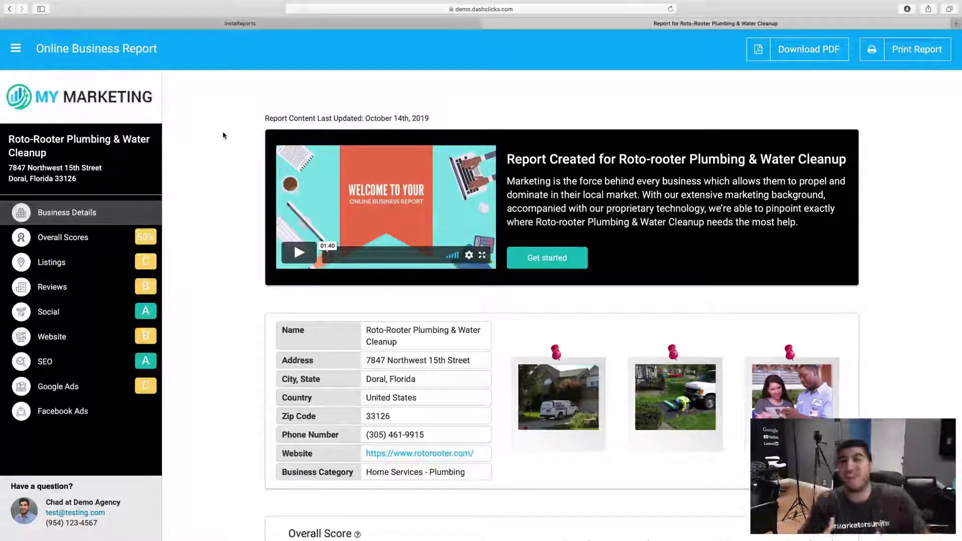
Switch to the InstaReports overview tab and browse the Lite, Basic, Plus, Premium plans and SMS packages
key("ctrl+shift+Tab")
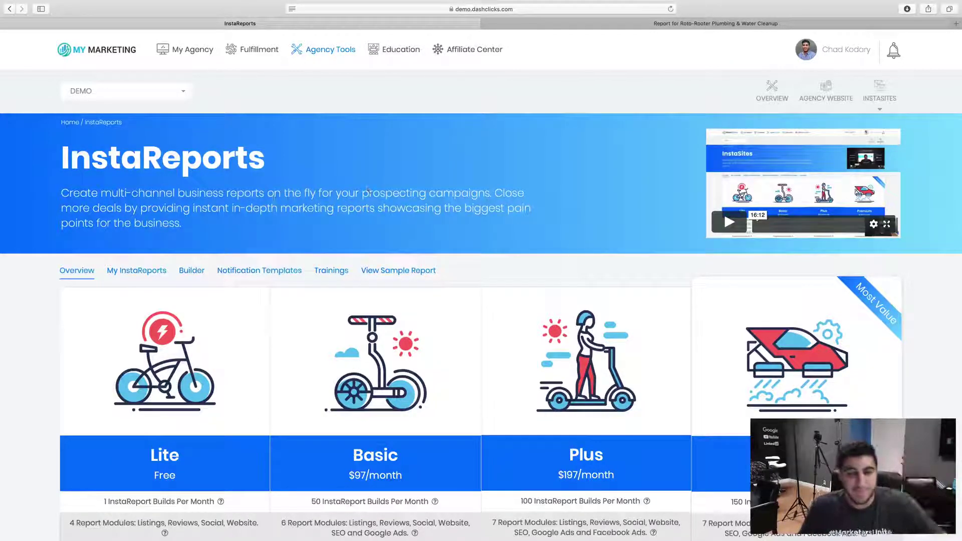
scroll(326, 181, "down", 3)
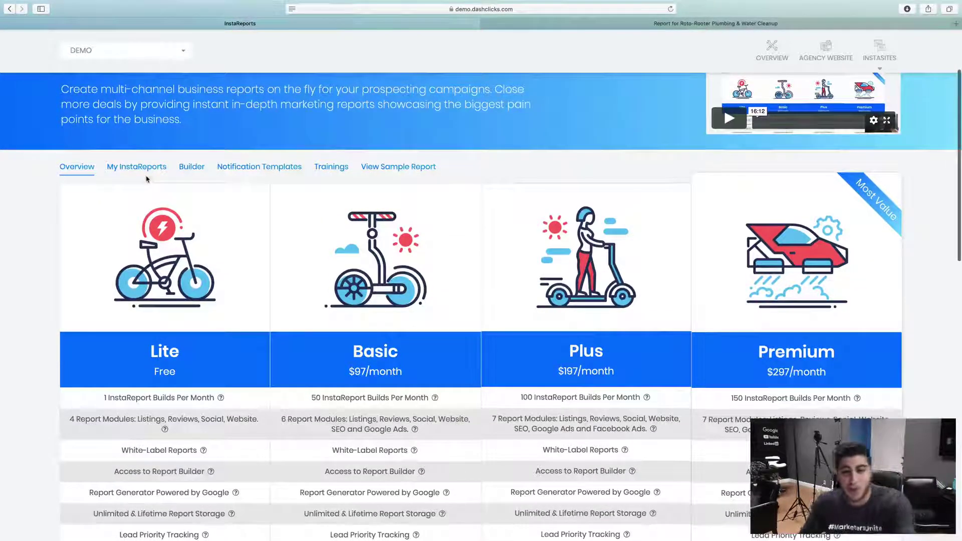
scroll(20, 225, "down", 2)
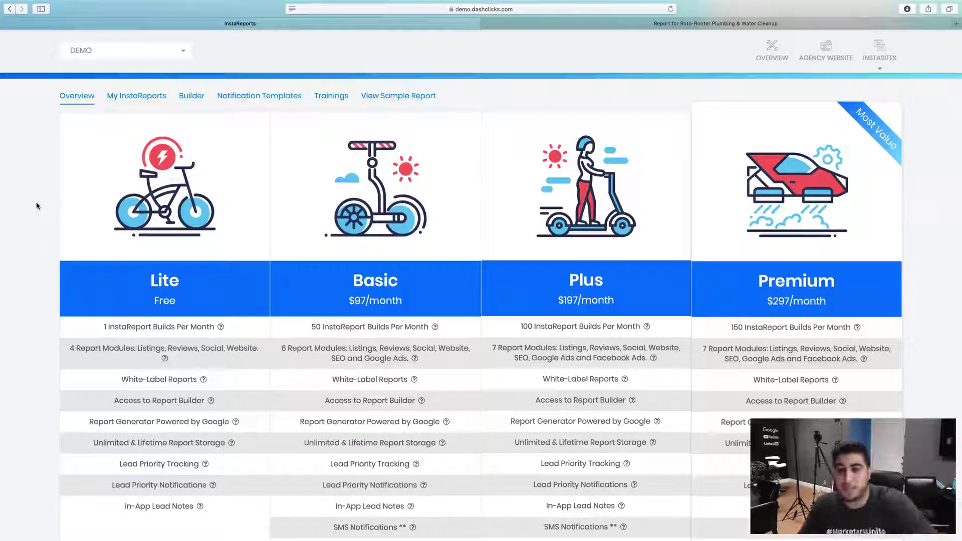
scroll(36, 206, "down", 1)
scroll(37, 208, "down", 2)
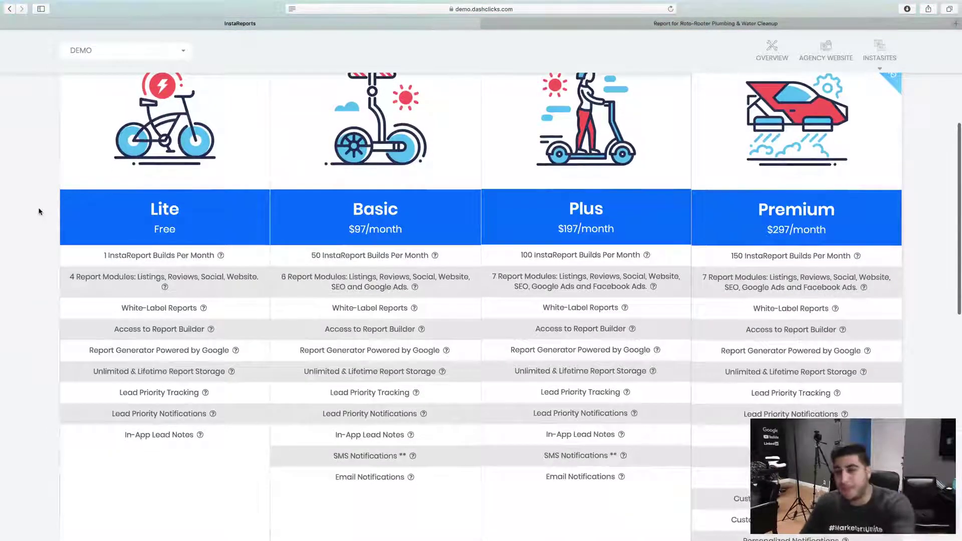
scroll(39, 211, "down", 1)
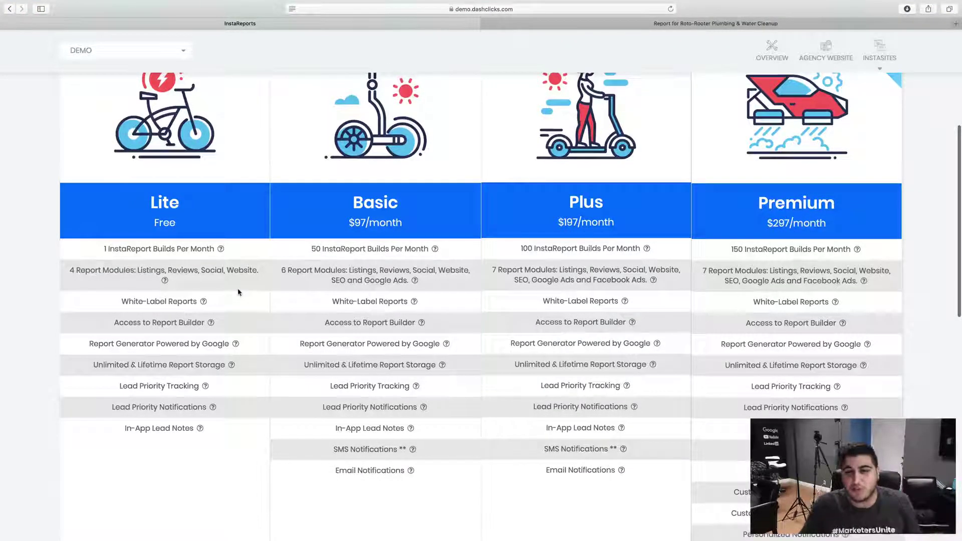
scroll(238, 293, "down", 10)
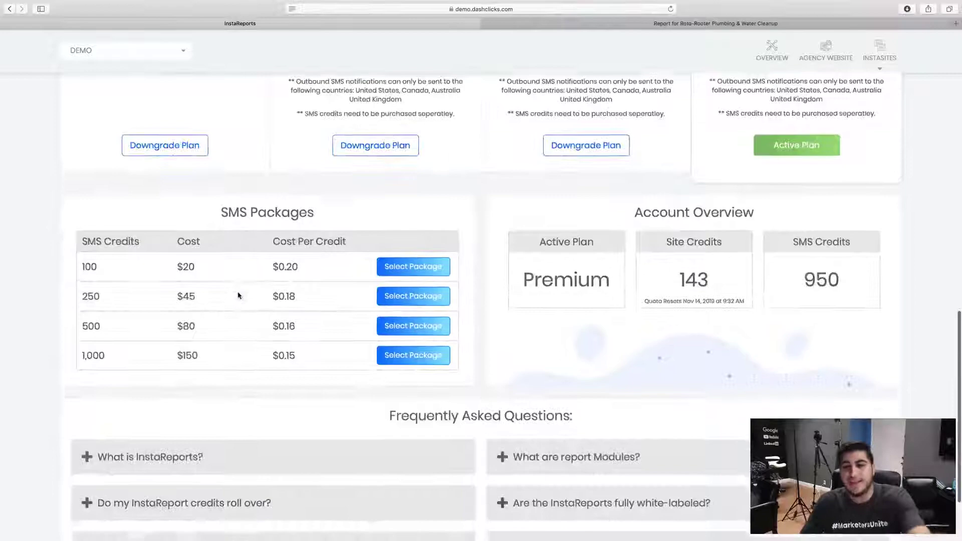
scroll(238, 294, "up", 15)
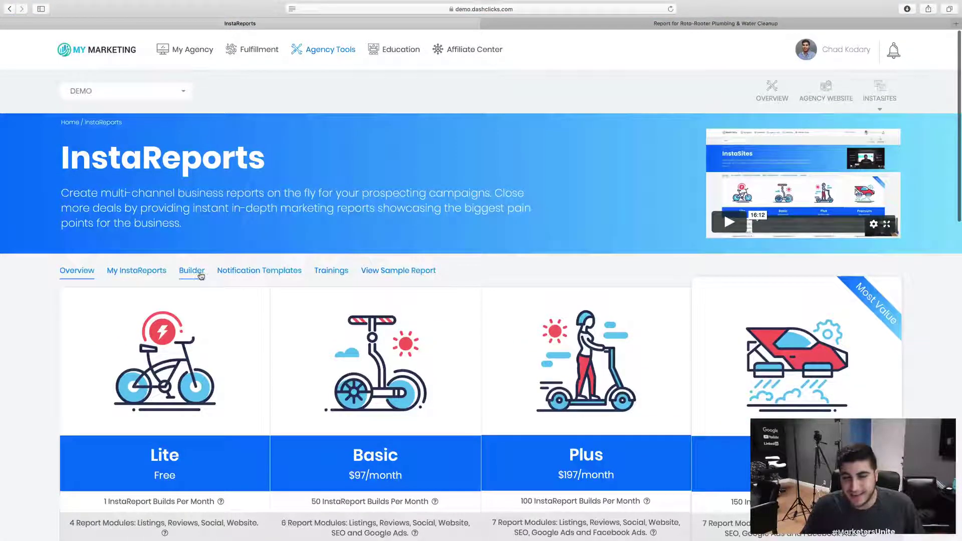
In the Builder, search 'burger k miami' and choose the first Miami Burger King suggestion to auto-fill its details
left_click(199, 274)
scroll(148, 248, "down", 3)
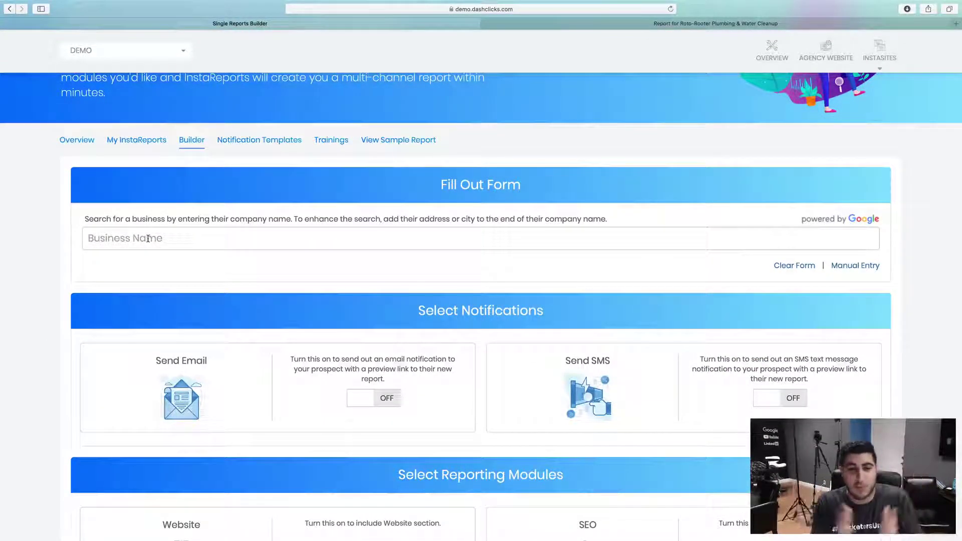
left_click(148, 239)
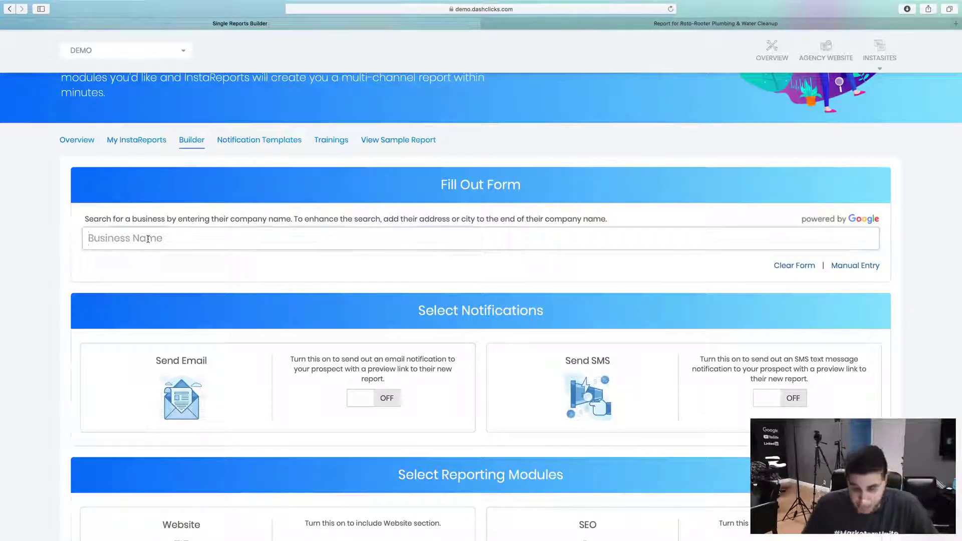
type("burger king")
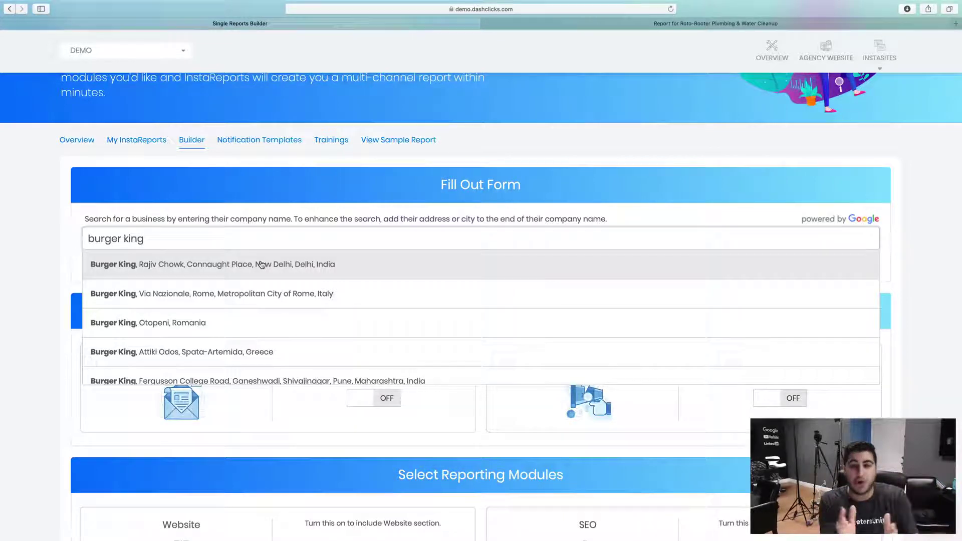
type("miami")
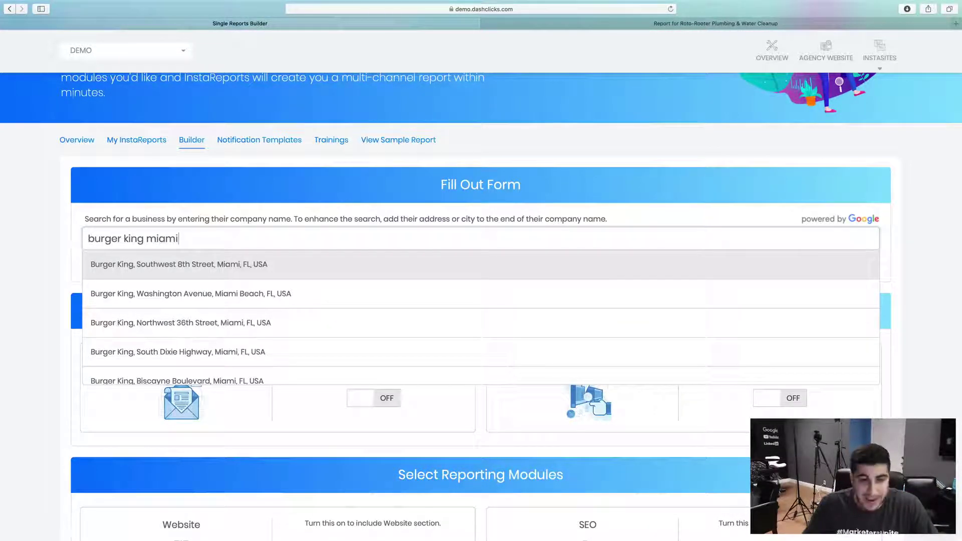
left_click(215, 269)
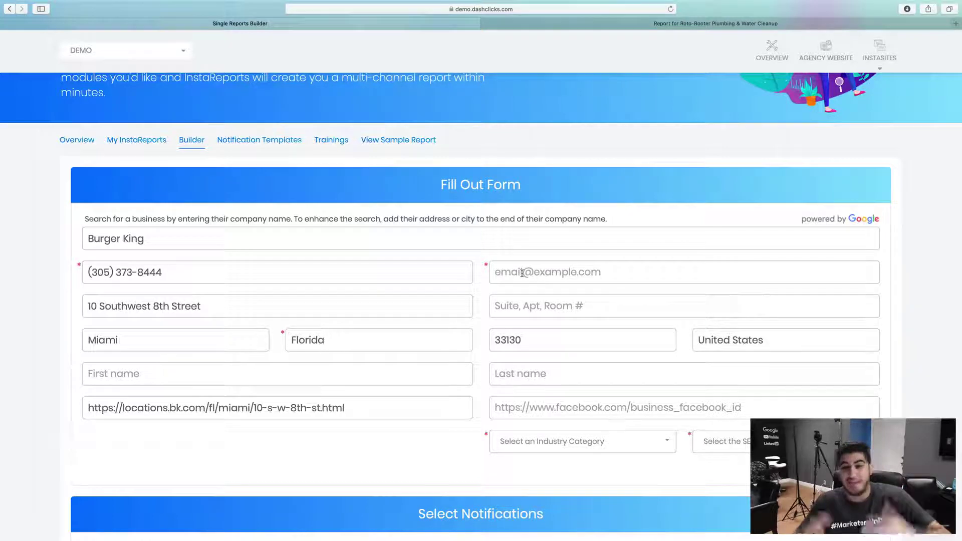
Enter the prospect's e-mail address and move down past the Facebook page field
left_click(521, 273)
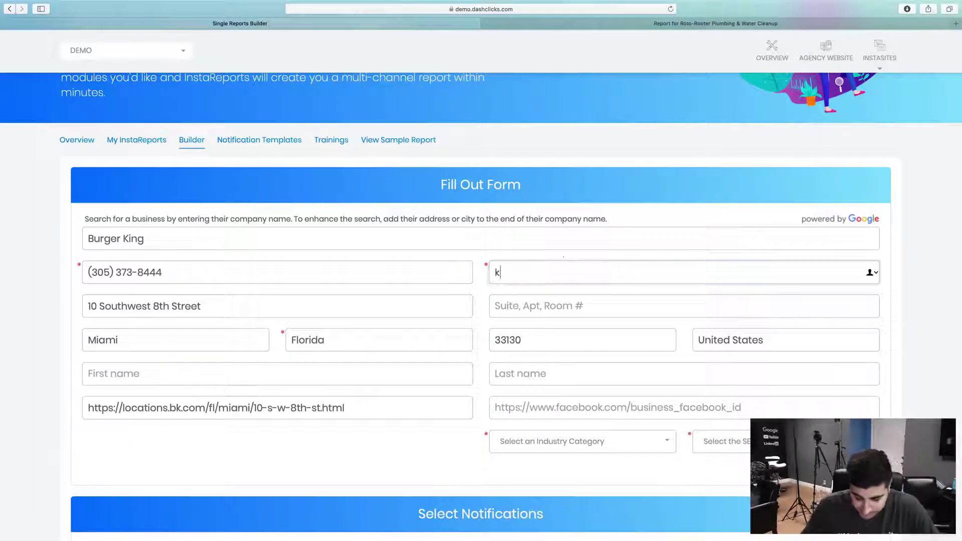
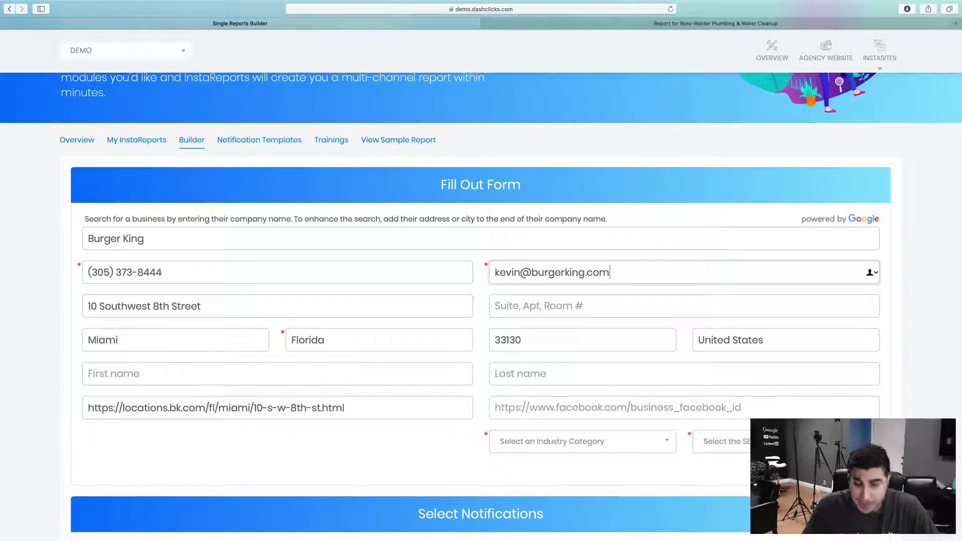
left_click(521, 407)
scroll(522, 410, "down", 2)
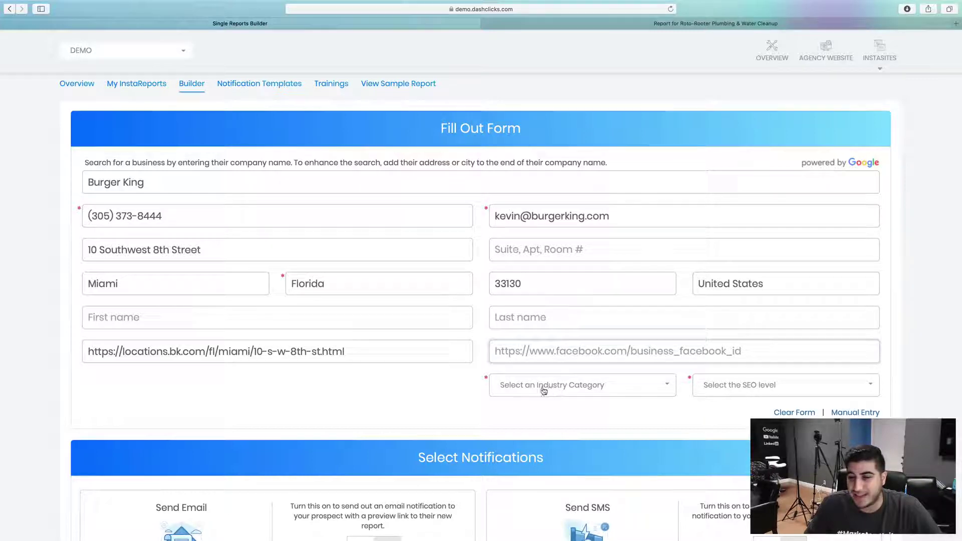
scroll(556, 390, "down", 2)
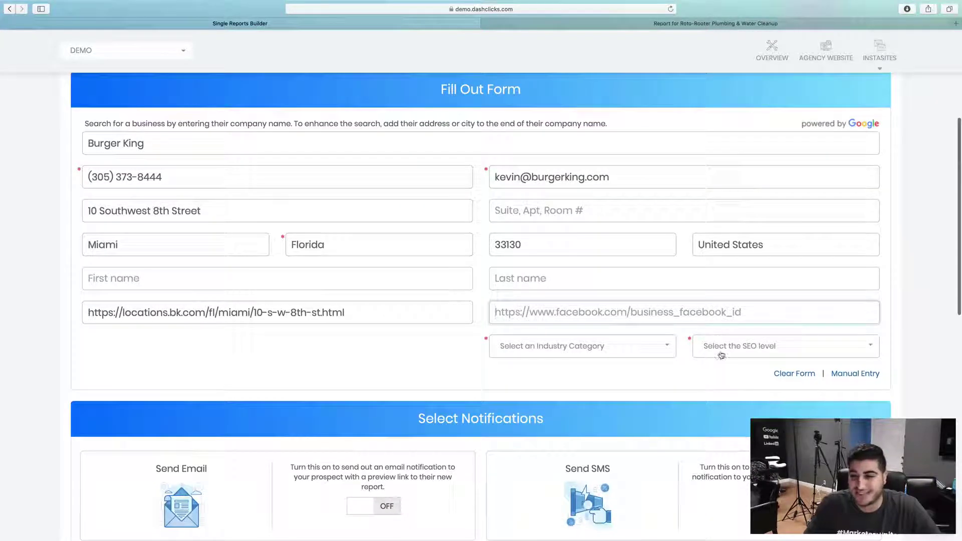
Set Industry Category to Restaurants - Burgers and the SEO level to Local
left_click(568, 355)
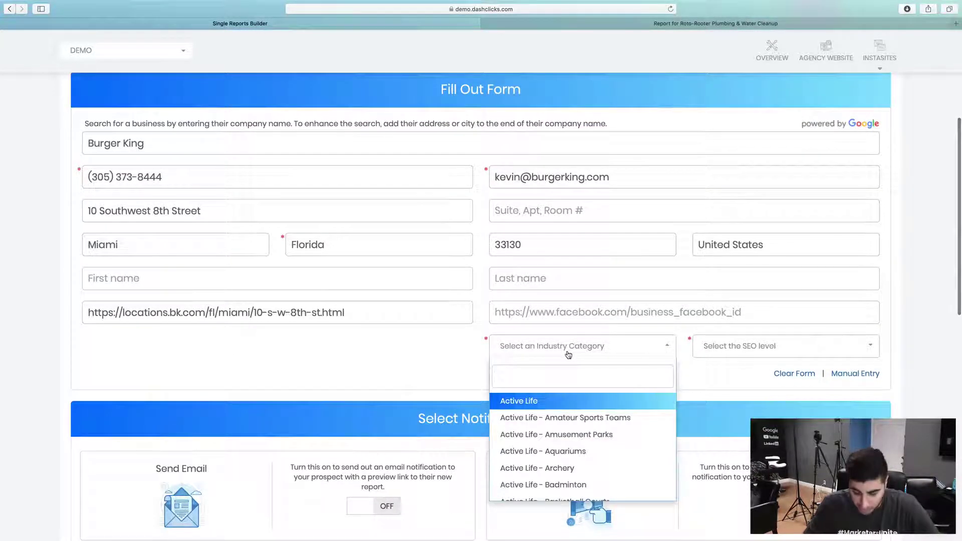
type("burg")
key("Return")
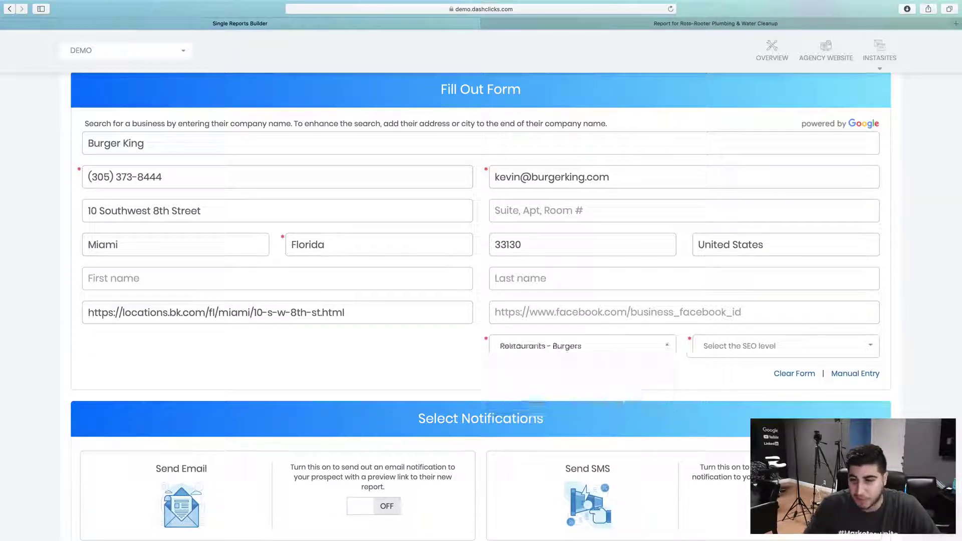
left_click(733, 345)
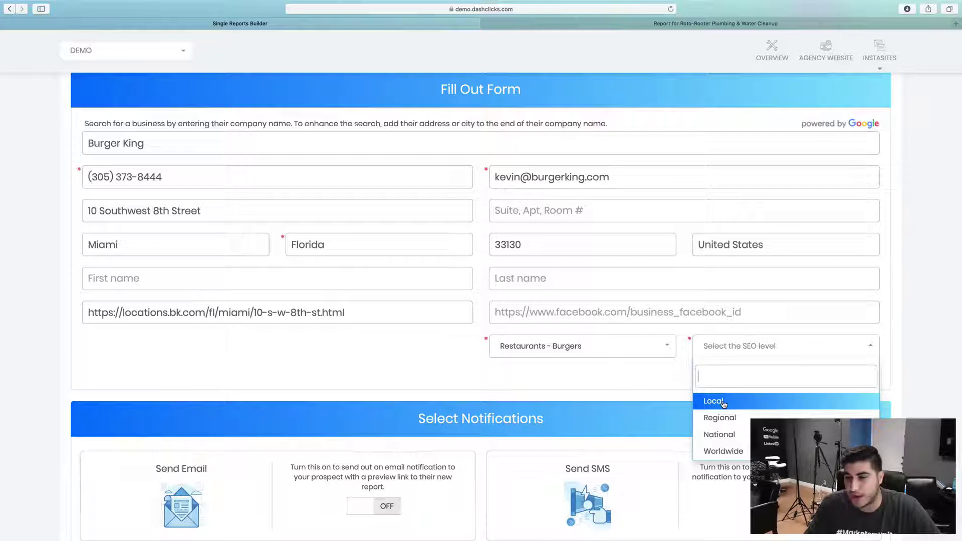
left_click(723, 404)
Scroll through the Reporting Modules toggles and back up the Single Reports Builder form
scroll(421, 350, "down", 5)
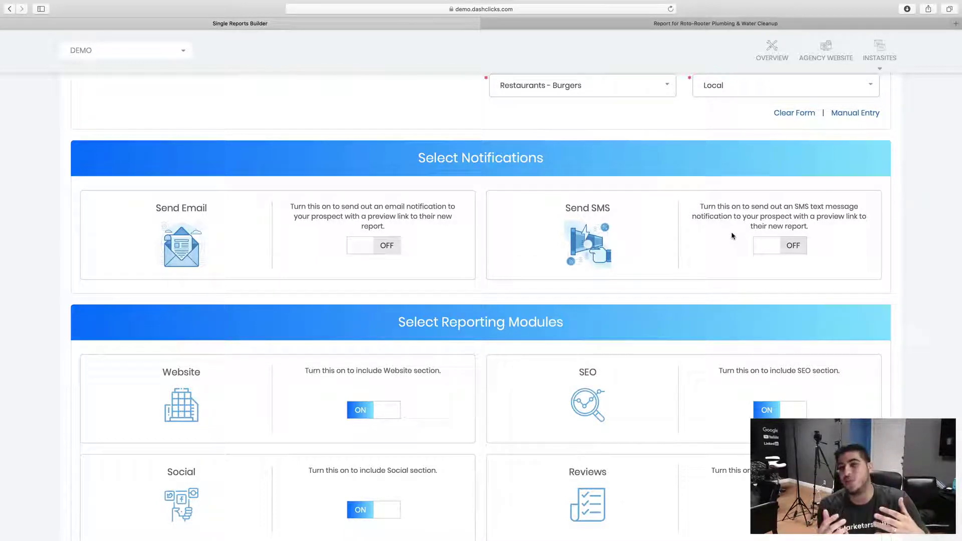
scroll(732, 236, "down", 5)
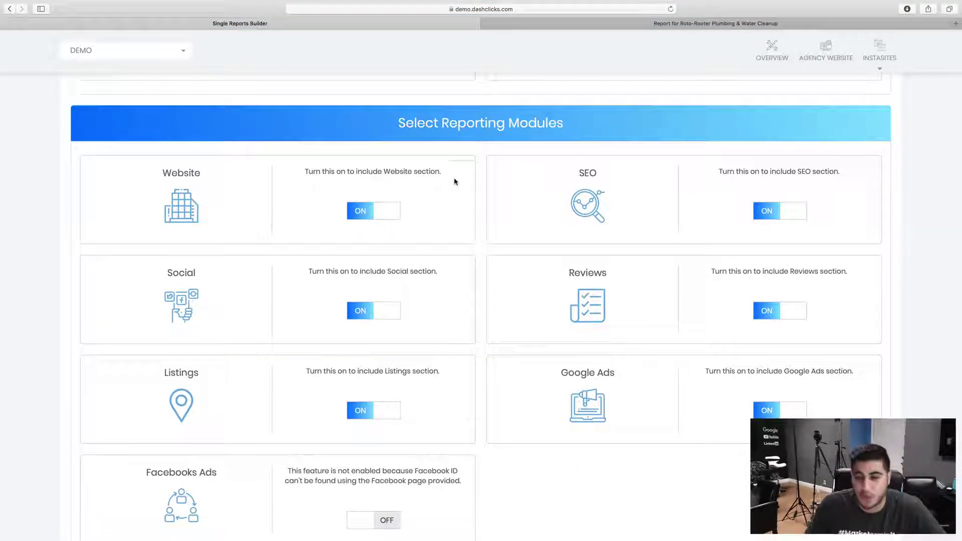
scroll(396, 435, "down", 2)
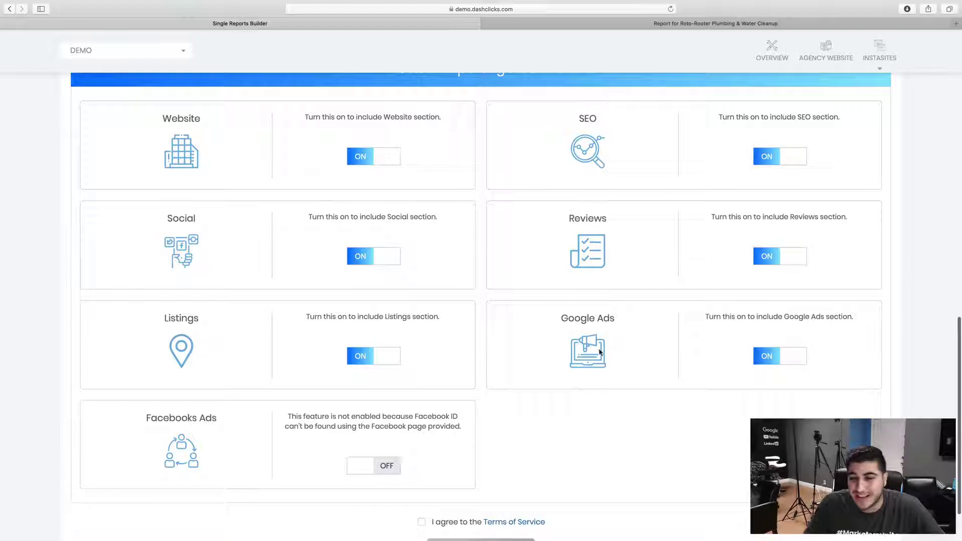
scroll(571, 335, "down", 2)
scroll(344, 273, "up", 15)
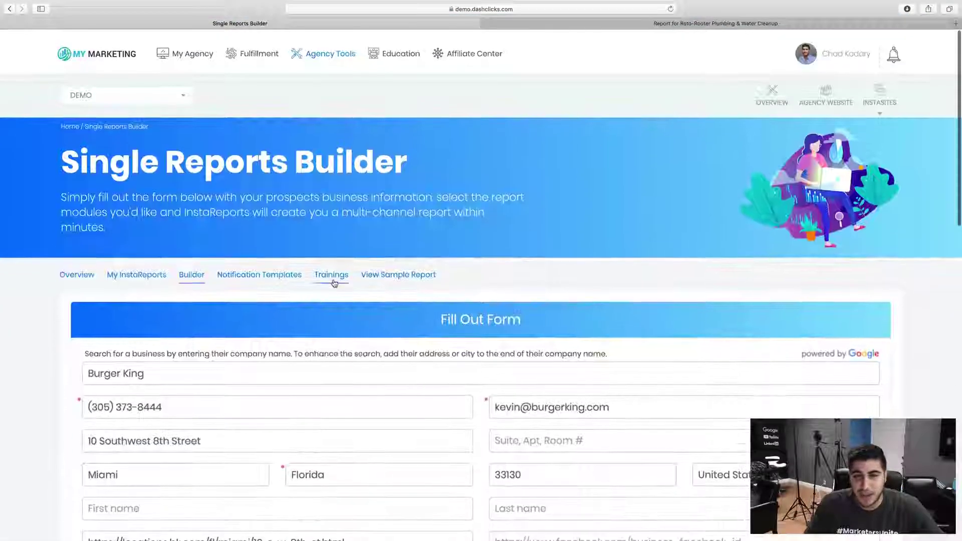
scroll(379, 349, "down", 15)
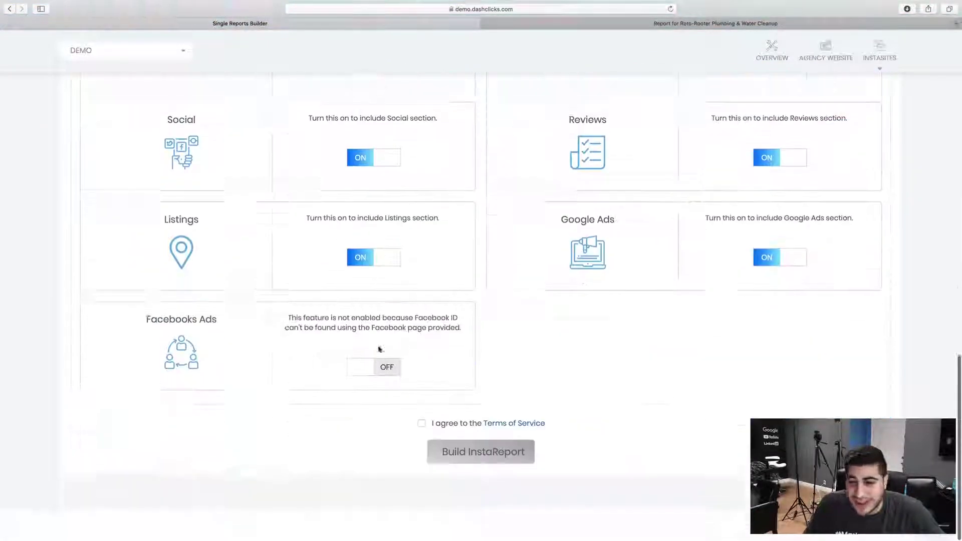
scroll(379, 349, "up", 15)
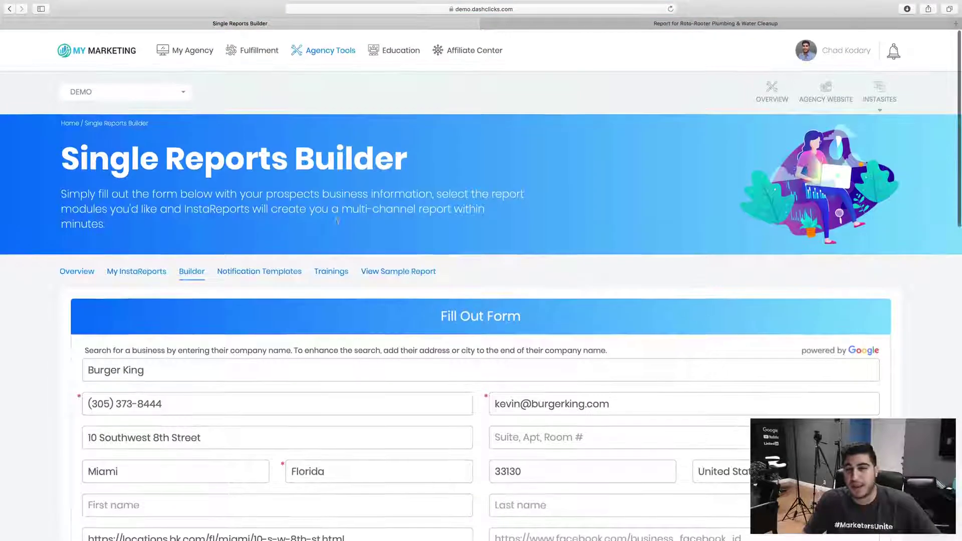
Open My InstaReports and view the five prospect reports, including Burger King
left_click(128, 273)
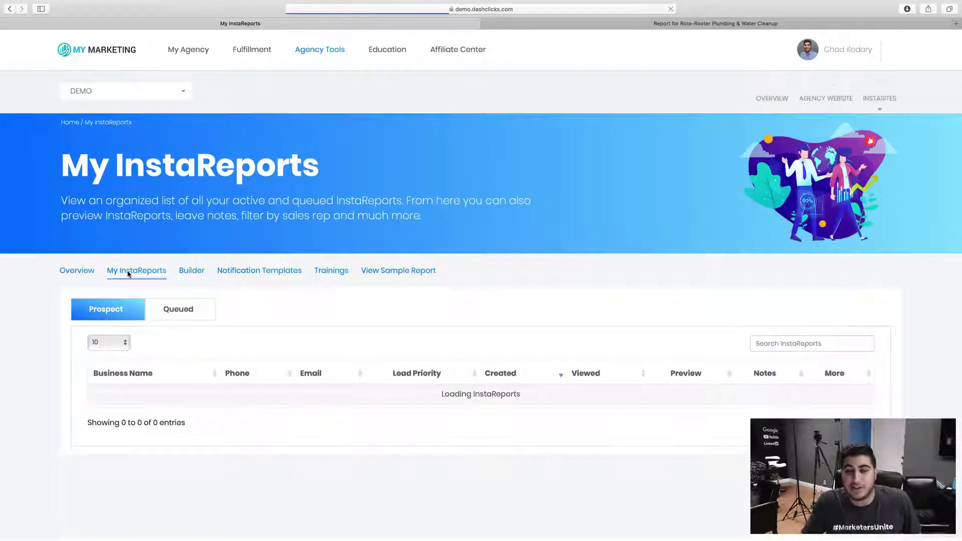
scroll(528, 295, "down", 3)
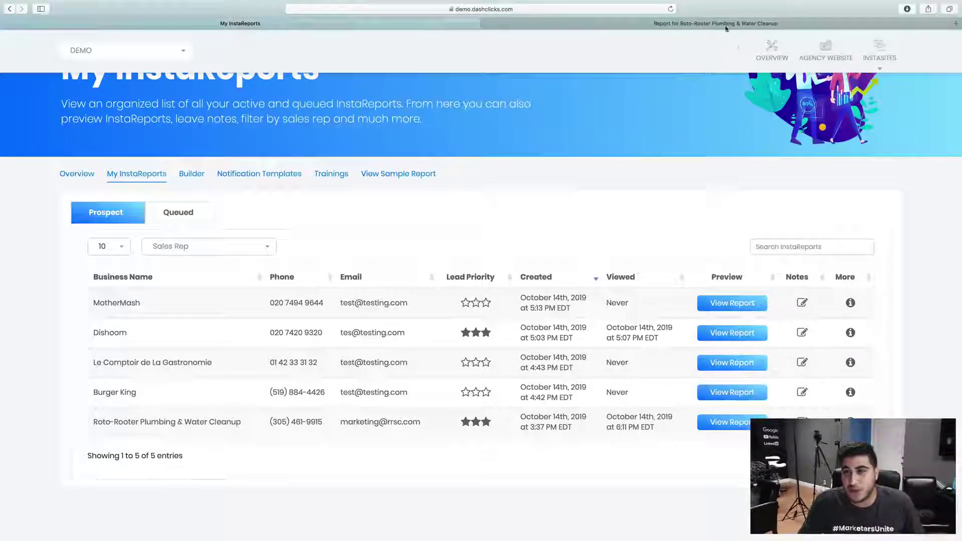
Return to the Roto-Rooter report and go from Overall Scores to its Listings section (60% accuracy)
key("ctrl+Tab")
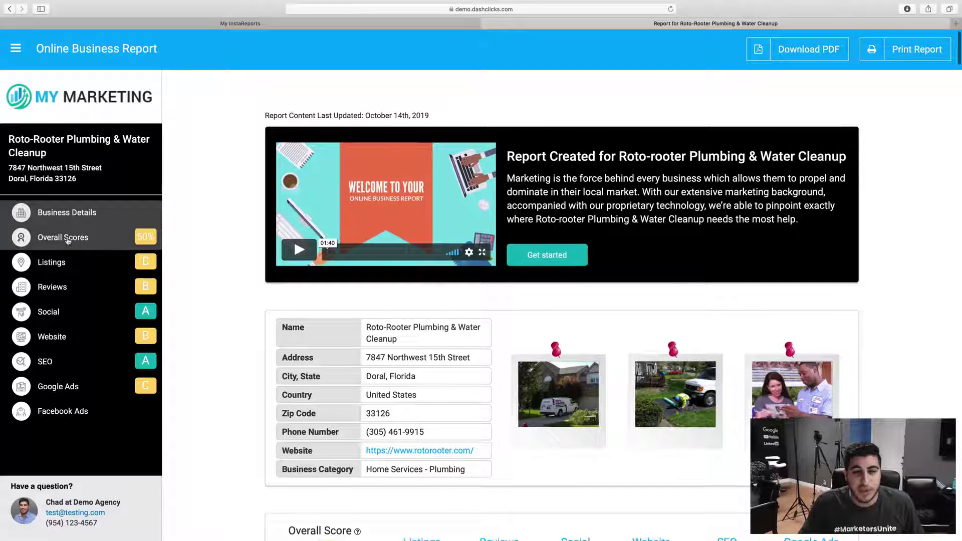
left_click(81, 238)
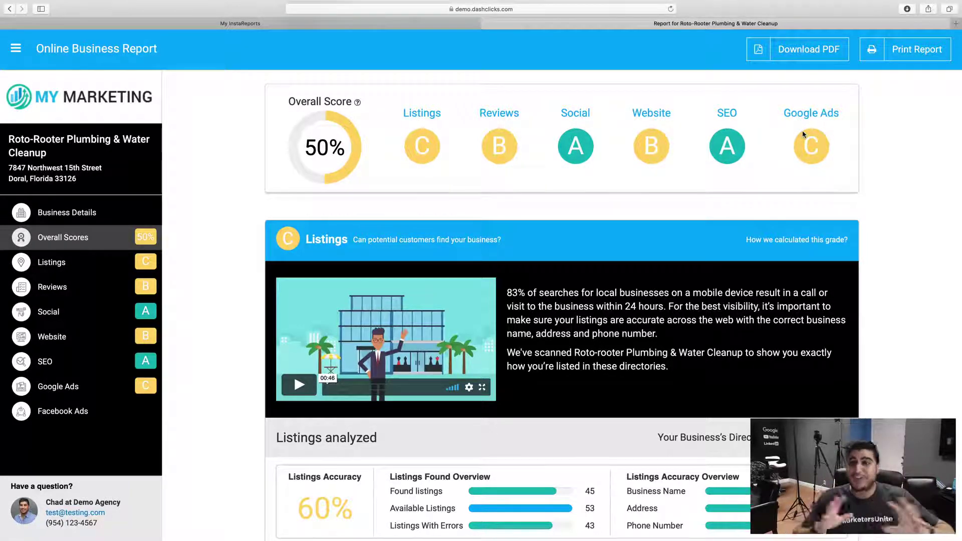
left_click(120, 271)
Scroll the listing cards and view, then close, the CitySquares listing details
scroll(191, 254, "down", 5)
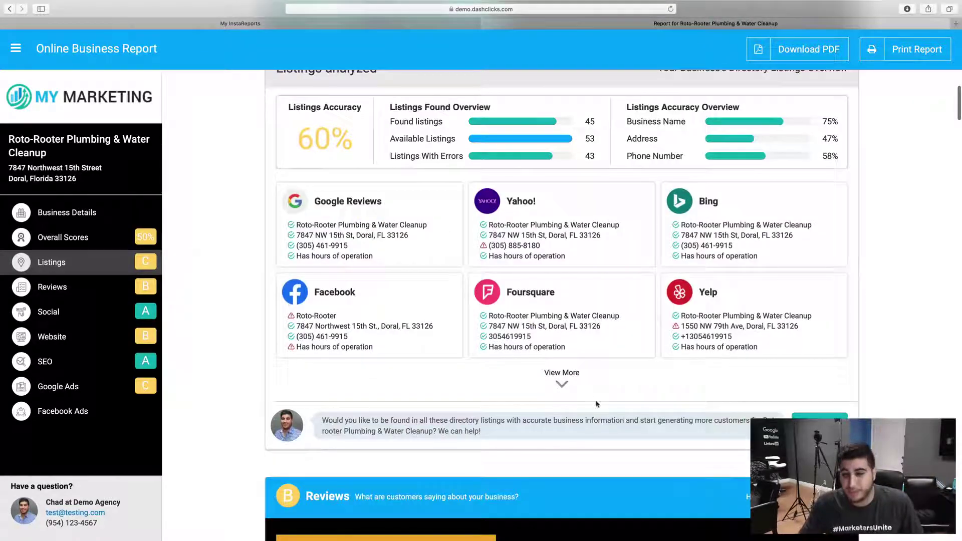
scroll(363, 296, "down", 6)
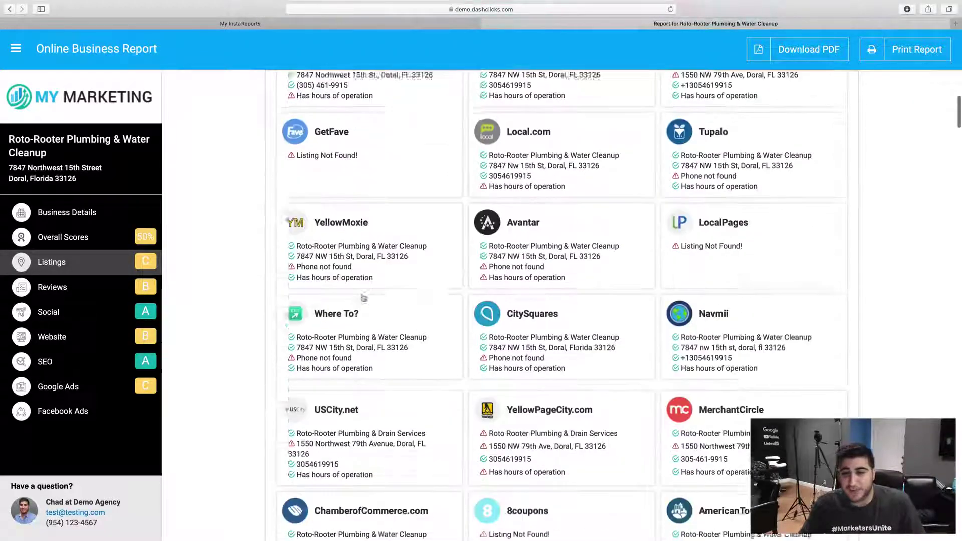
left_click(509, 306)
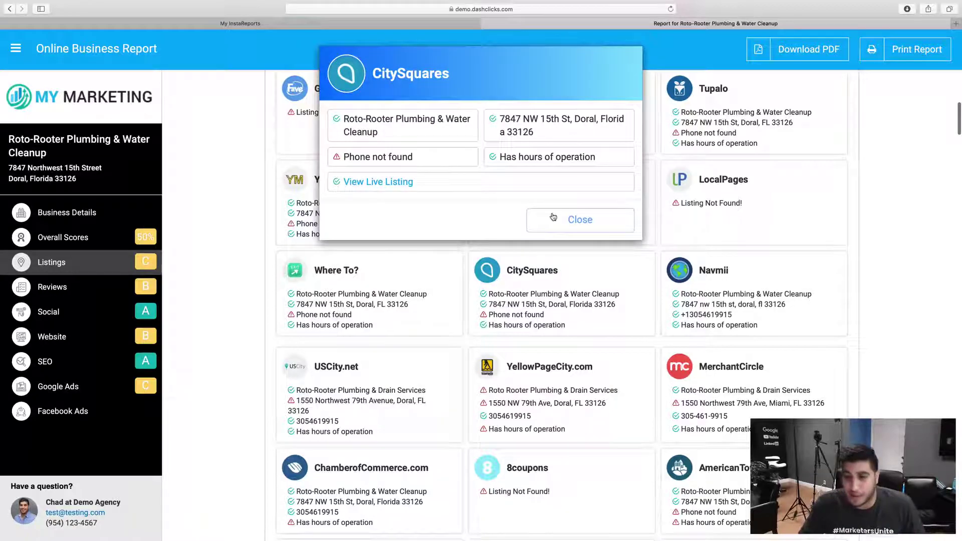
left_click(575, 219)
Browse the remaining listings, then go to the Website section with Mobile B and Desktop A grades
scroll(783, 262, "down", 4)
scroll(543, 344, "down", 4)
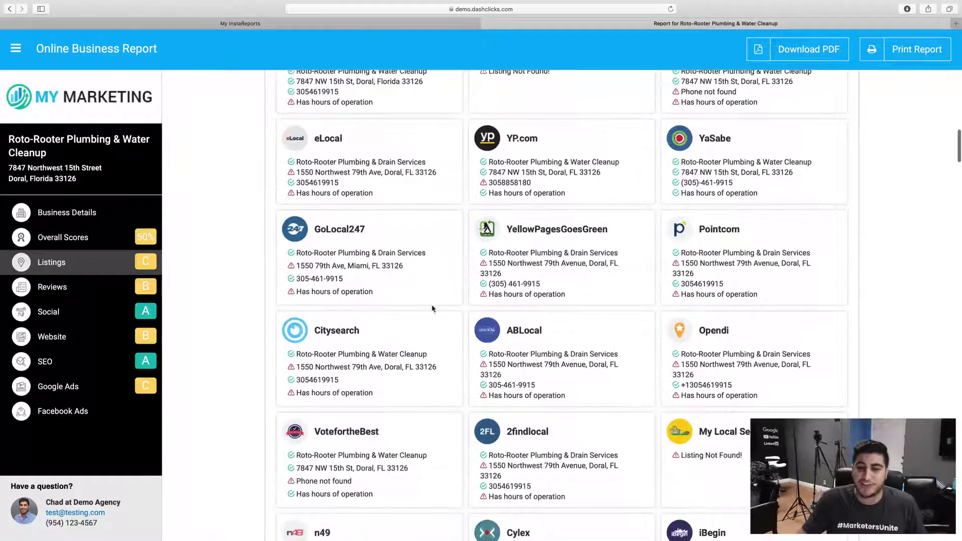
scroll(281, 298, "down", 3)
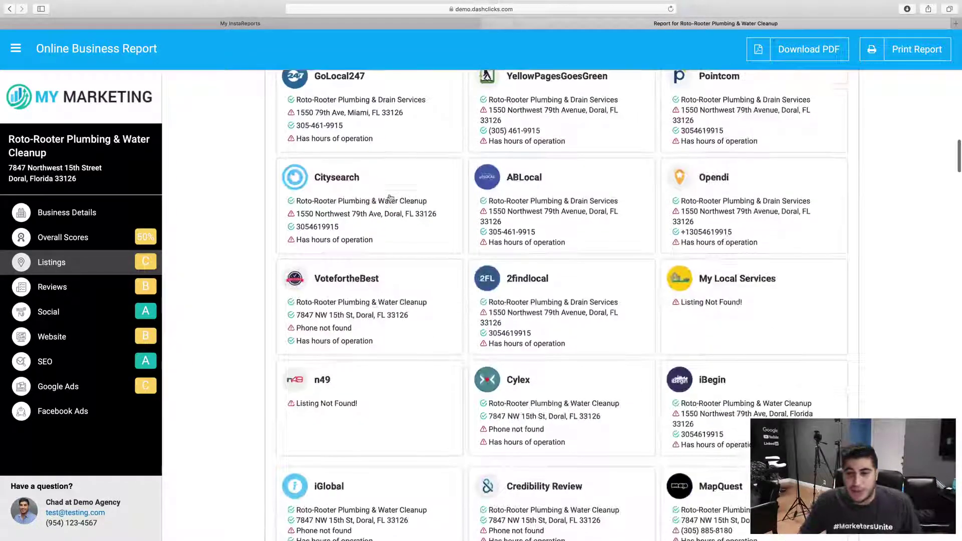
scroll(694, 294, "up", 20)
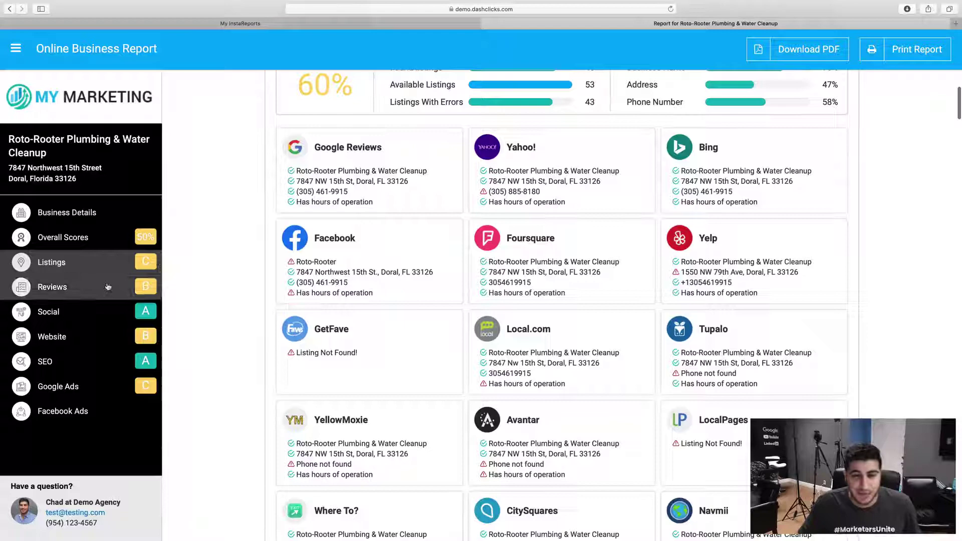
left_click(75, 337)
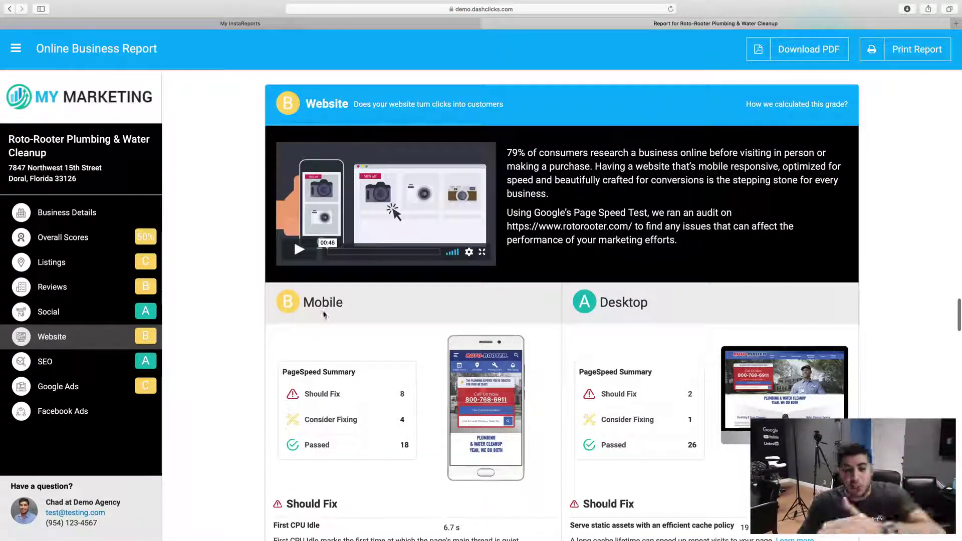
Scroll past the Website PageSpeed details down to the SEO Organic Keyword Ranking table
scroll(323, 315, "down", 3)
scroll(324, 316, "down", 3)
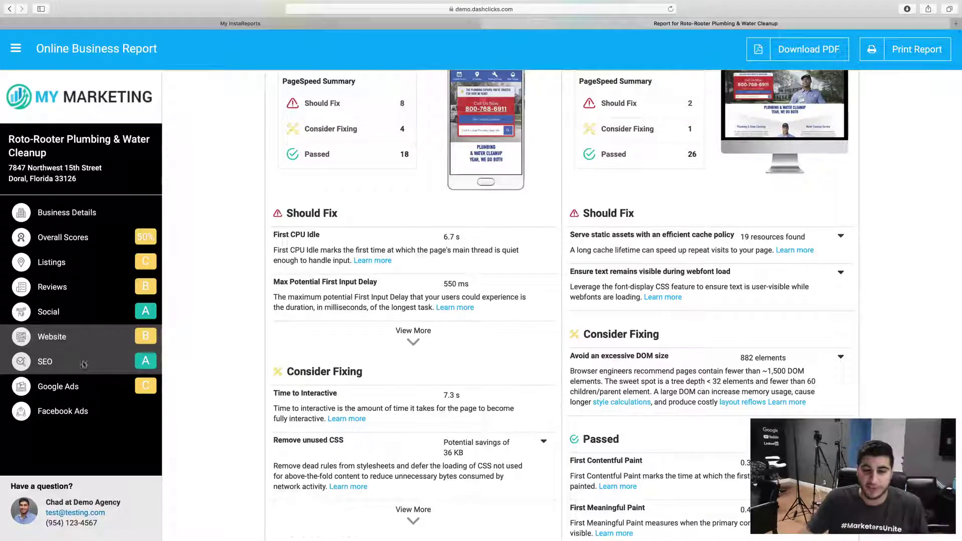
scroll(200, 328, "down", 20)
scroll(235, 318, "down", 4)
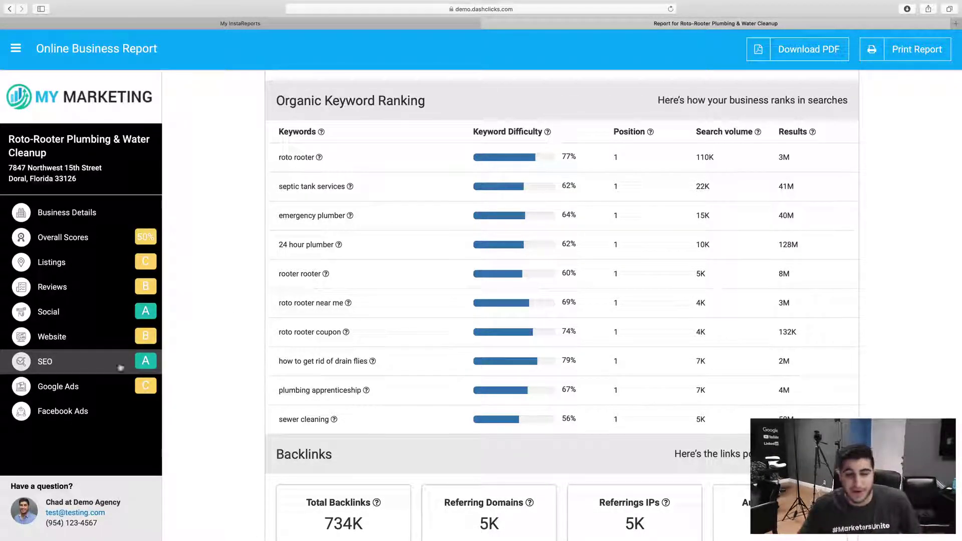
Scroll through Backlinks and Google Ads, then go to the Social section showing 35K Facebook likes
scroll(160, 301, "down", 7)
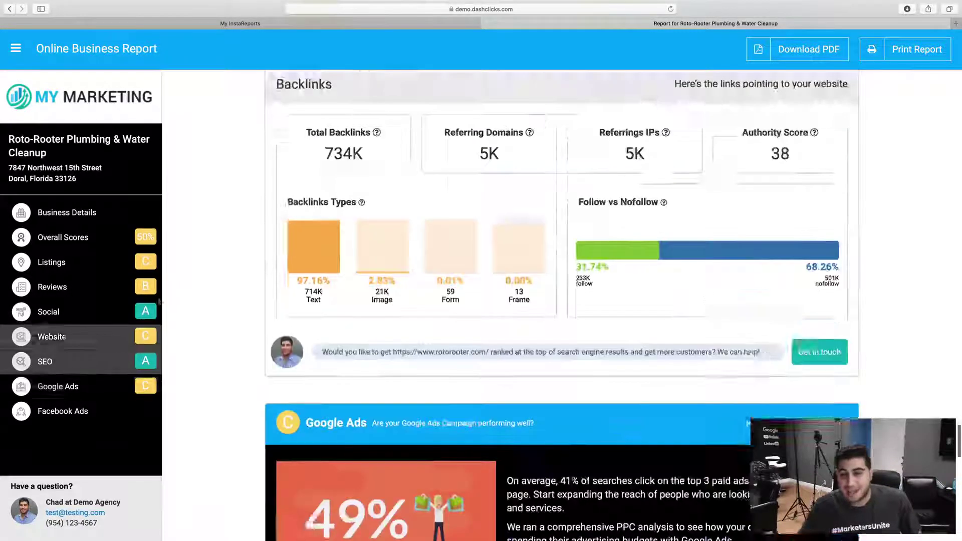
scroll(199, 241, "down", 10)
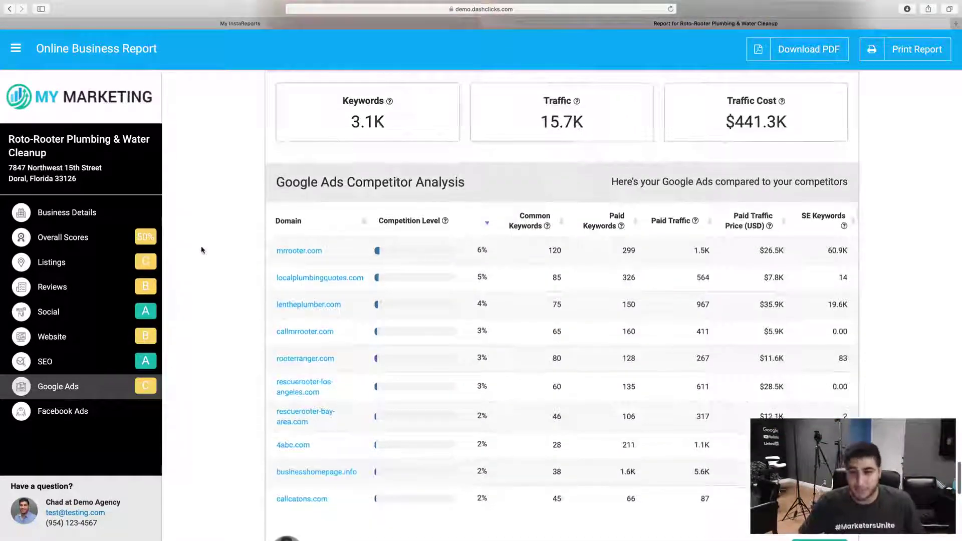
scroll(201, 250, "down", 3)
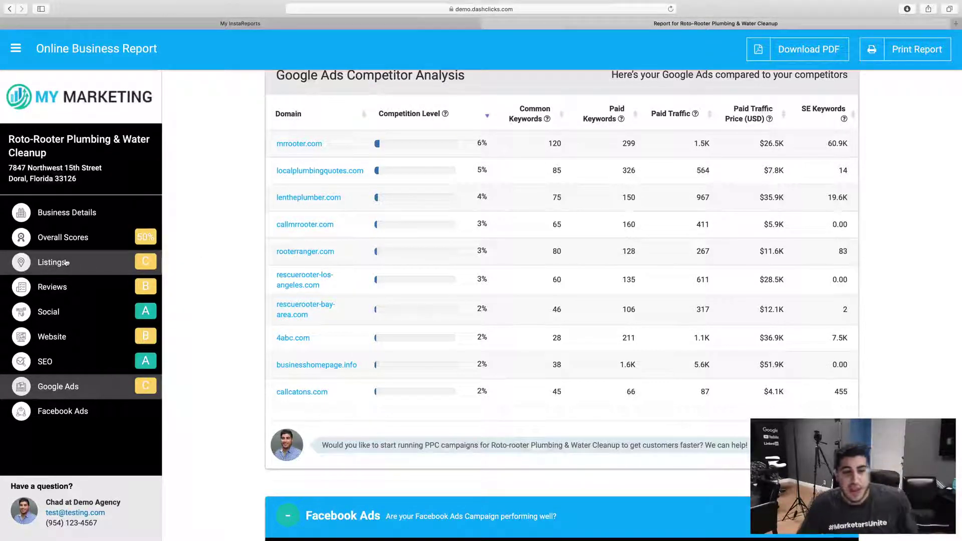
left_click(63, 316)
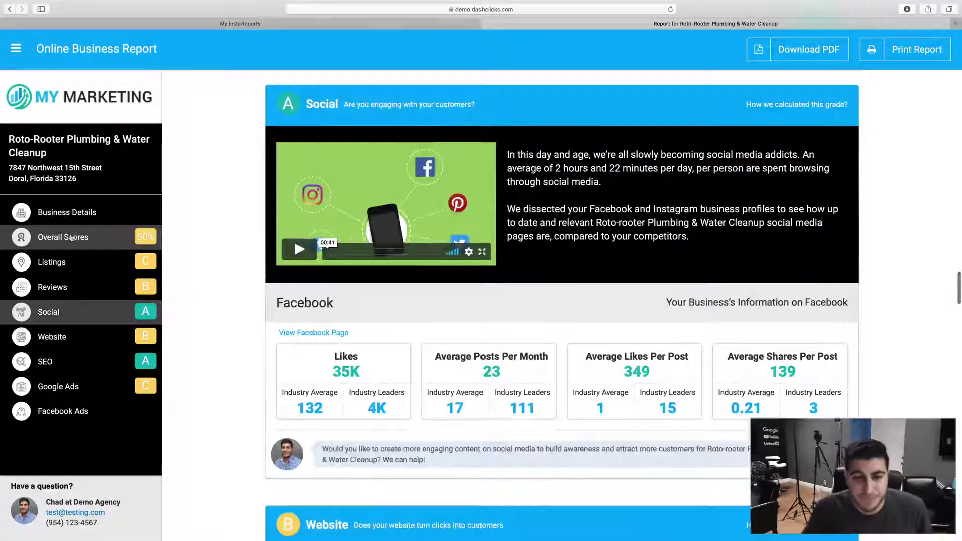
Go to Overall Scores, glance down at the listings, then return to the report's welcome banner
left_click(71, 238)
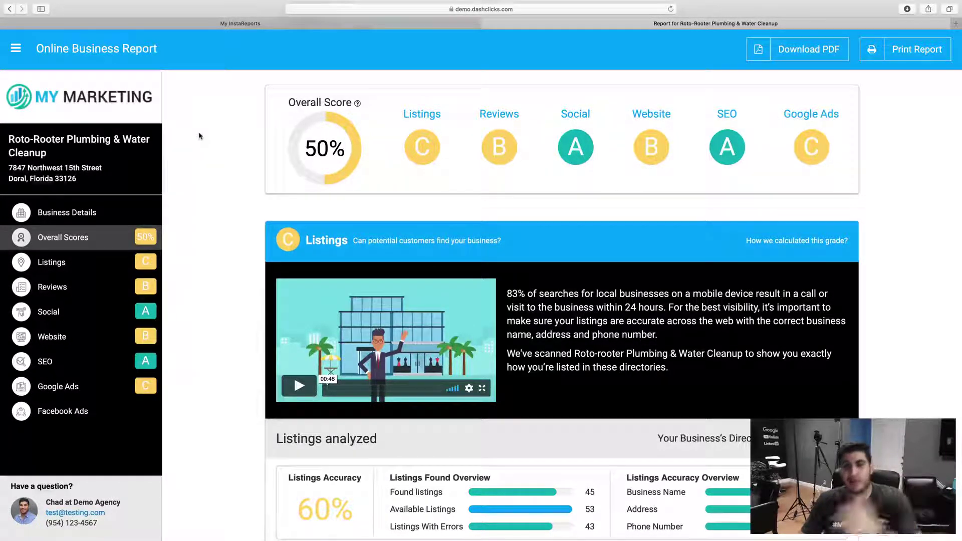
scroll(242, 249, "down", 10)
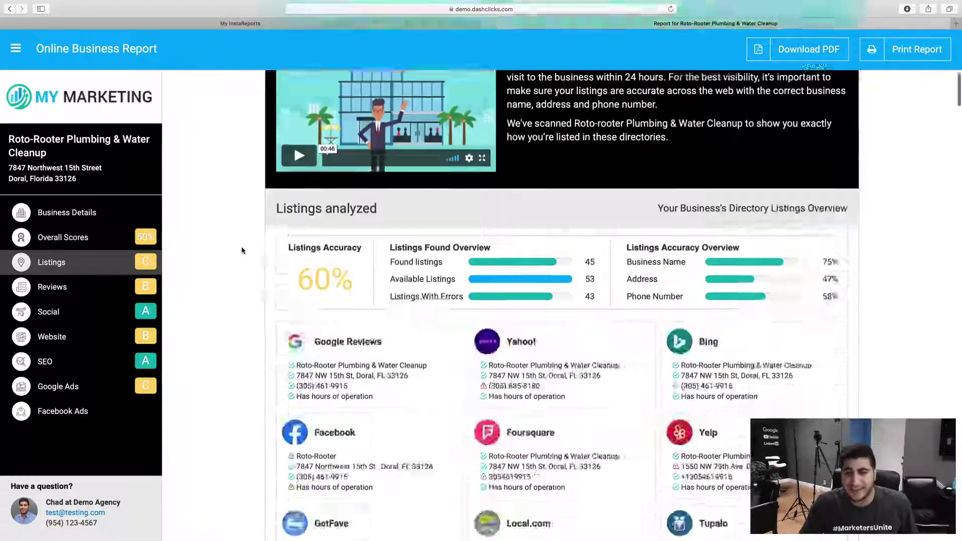
scroll(235, 248, "up", 10)
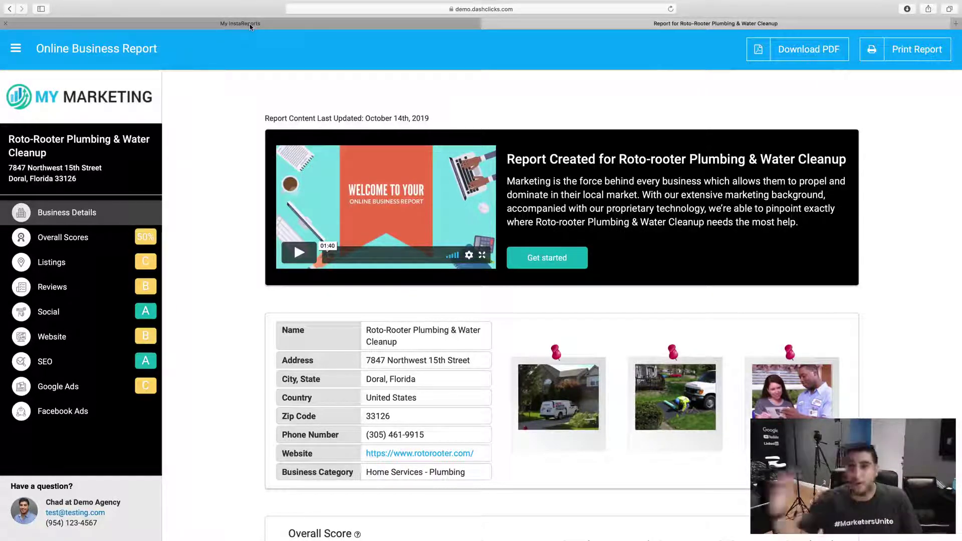
Return to the My InstaReports list and highlight Dishoom's viewed time, 5:07 PM
left_click(251, 25)
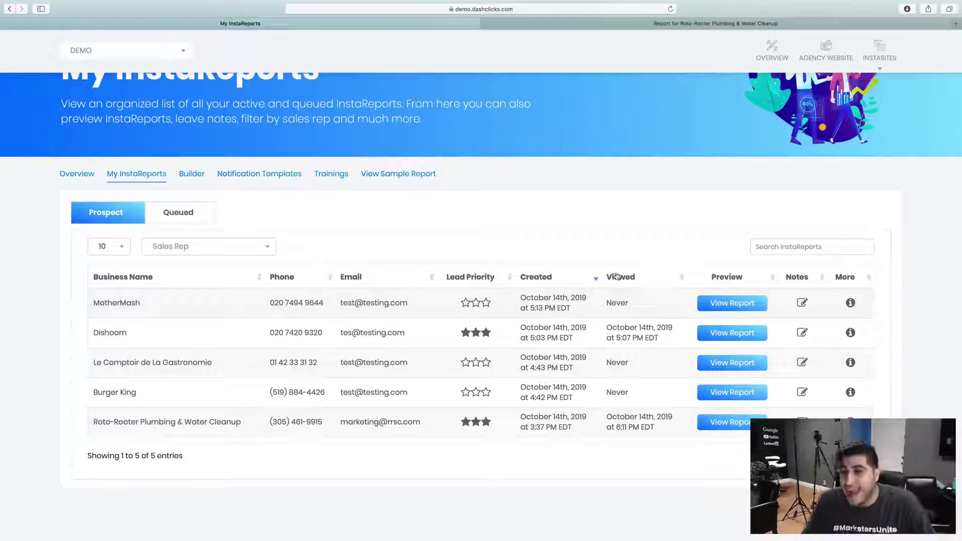
left_click_drag(607, 328, 669, 339)
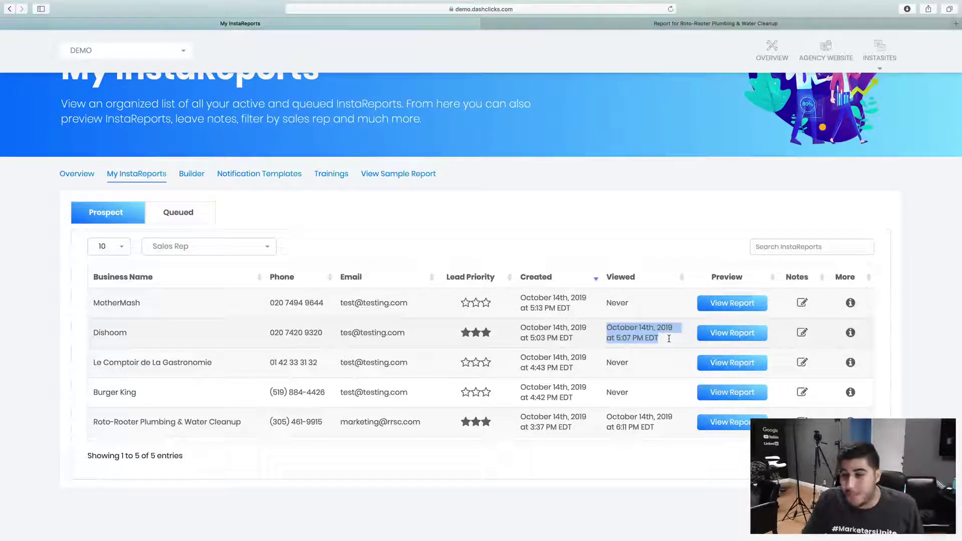
left_click(662, 340)
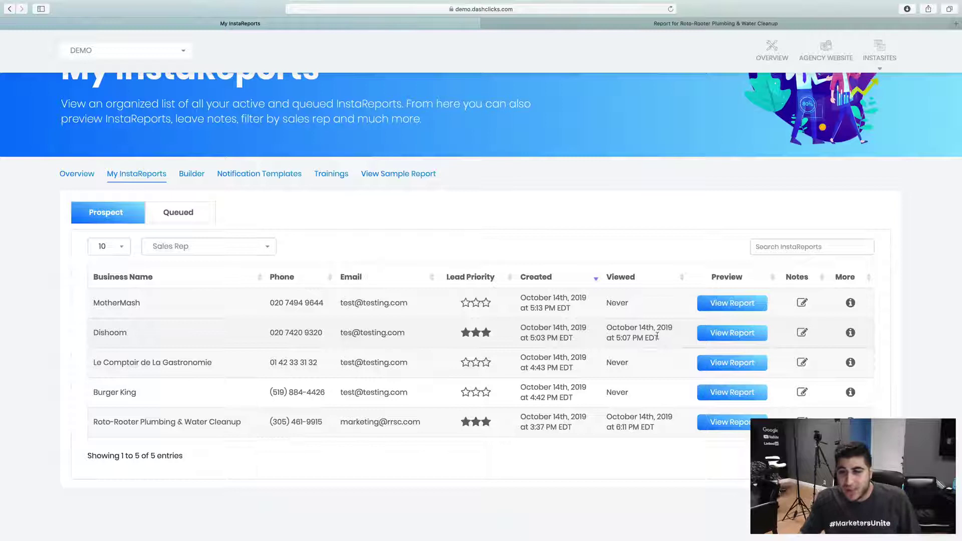
left_click_drag(656, 337, 605, 328)
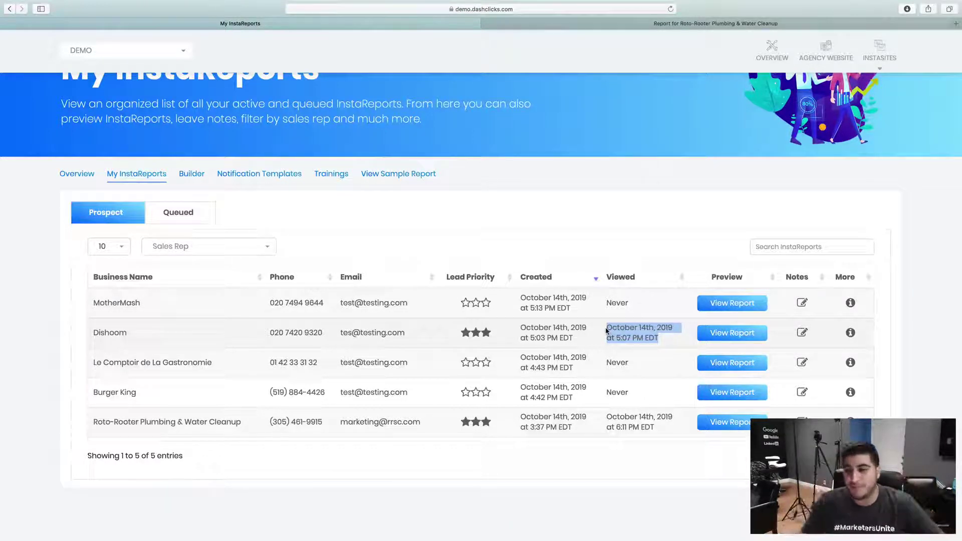
left_click_drag(606, 328, 673, 345)
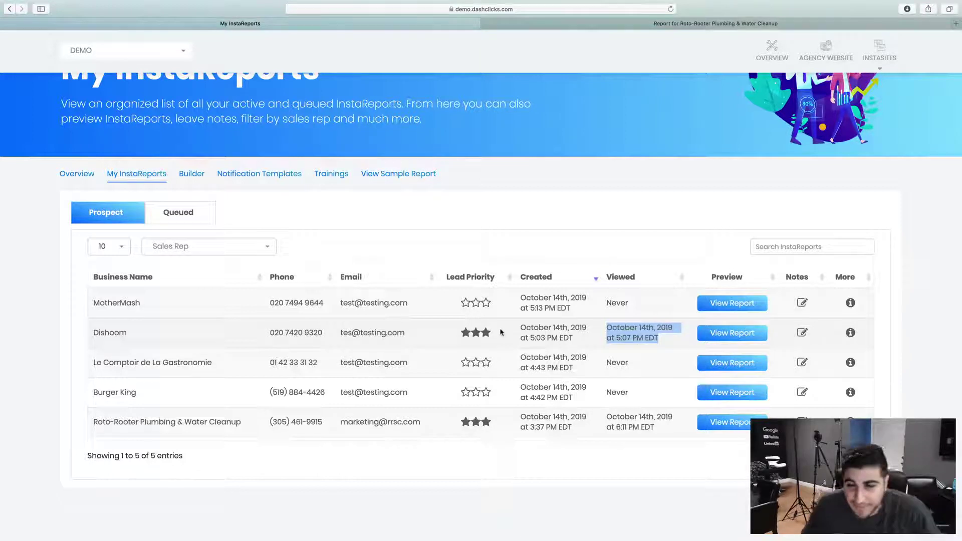
left_click(639, 338)
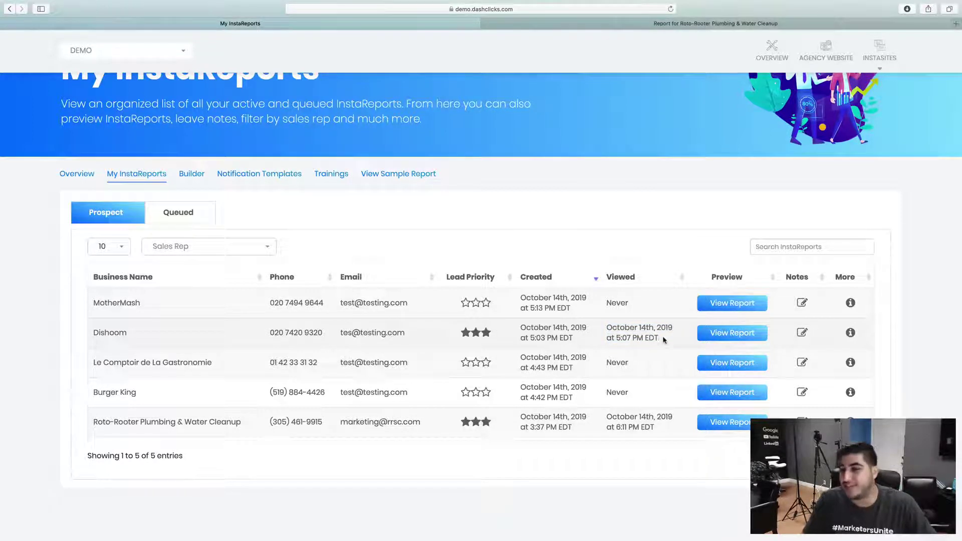
left_click_drag(663, 339, 602, 327)
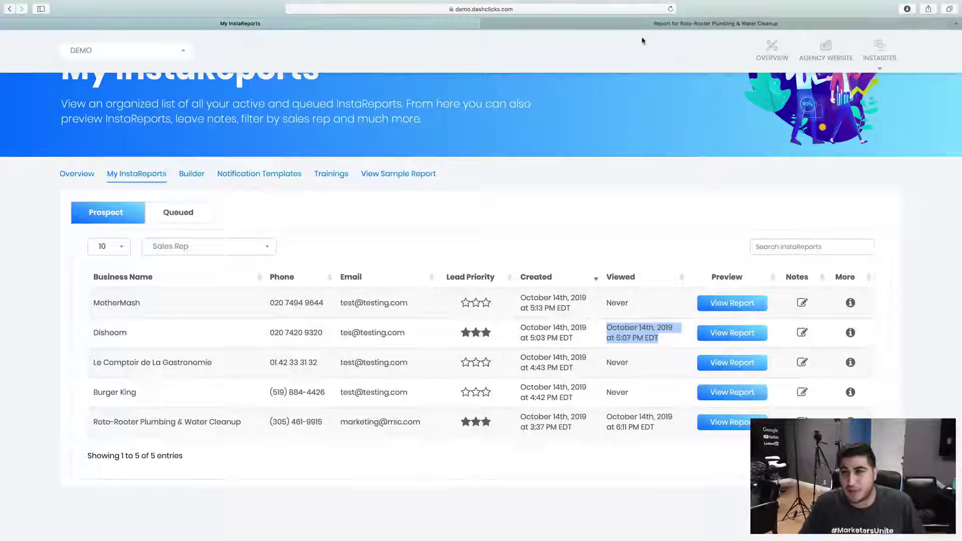
On the Roto-Rooter report, open the Contact Us form and cancel it without sending
left_click(551, 24)
left_click(47, 503)
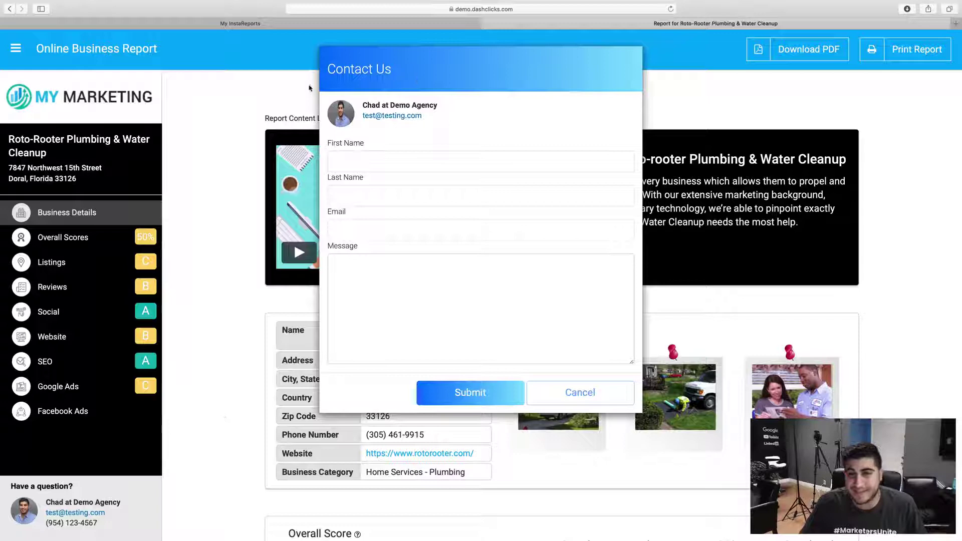
left_click(580, 393)
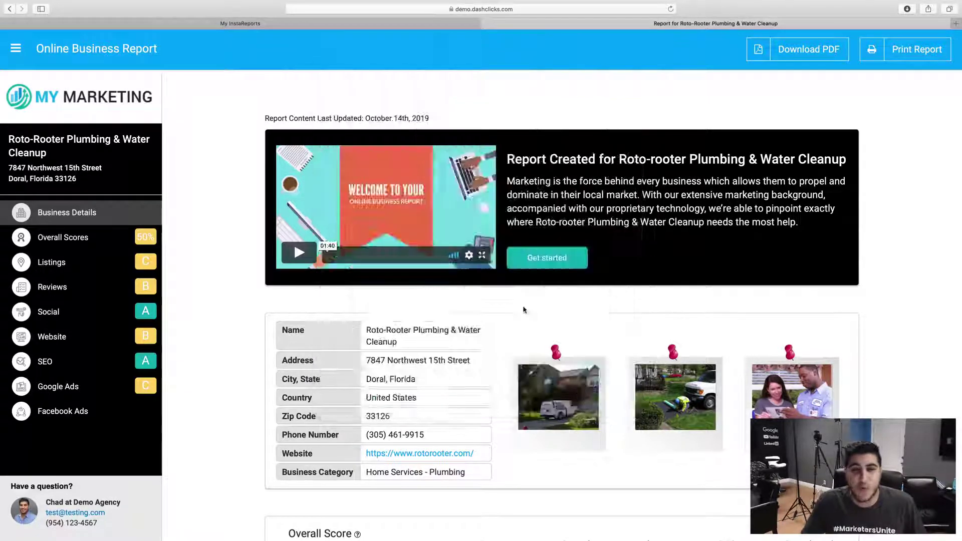
Sort the My InstaReports list by lead priority so the three-star reports come first
left_click(302, 21)
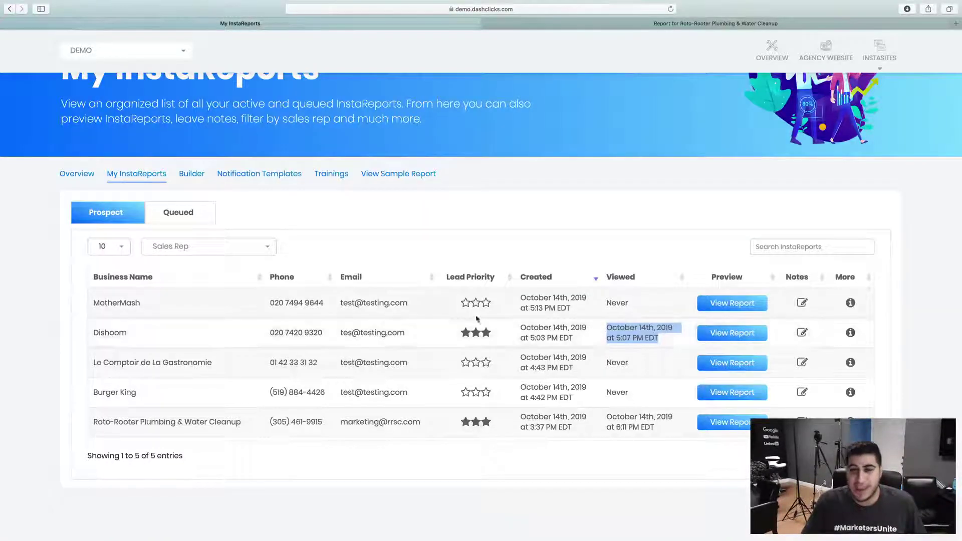
left_click(477, 279)
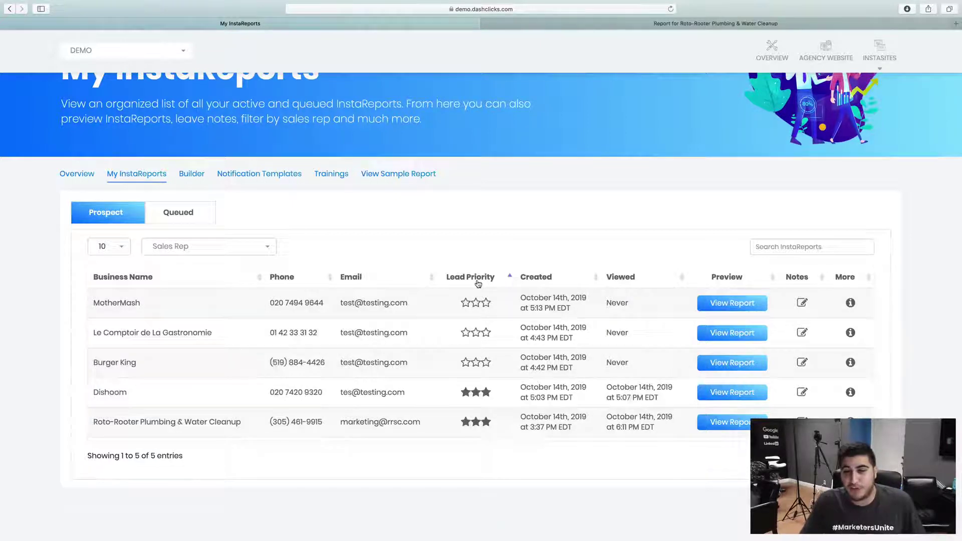
left_click(477, 278)
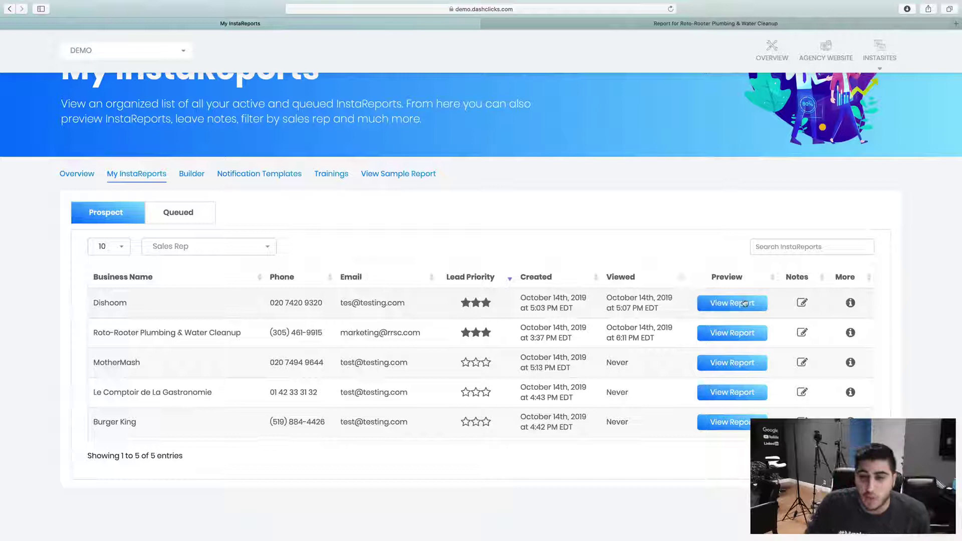
Add a note reading 'notes' to Dishoom's report and close the notes window
left_click(801, 303)
left_click(323, 109)
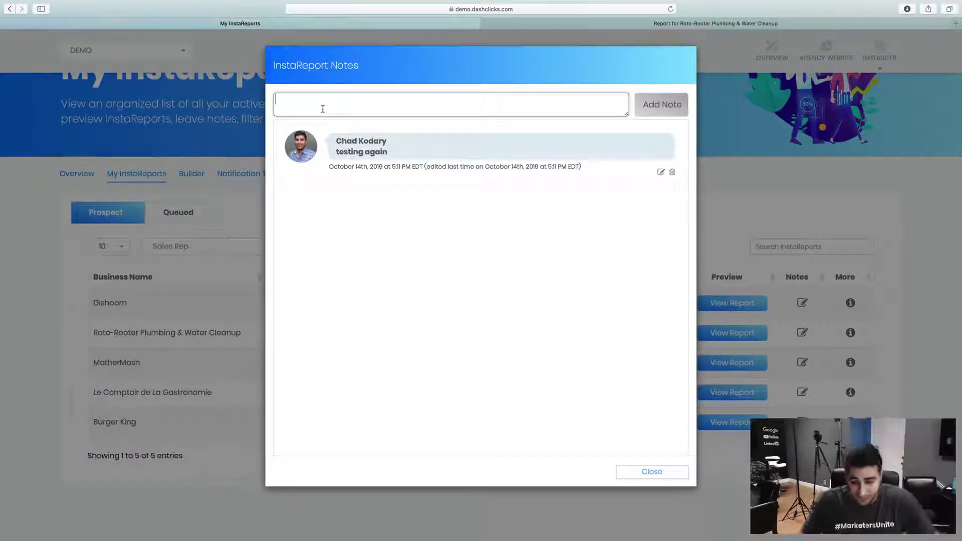
type("notes")
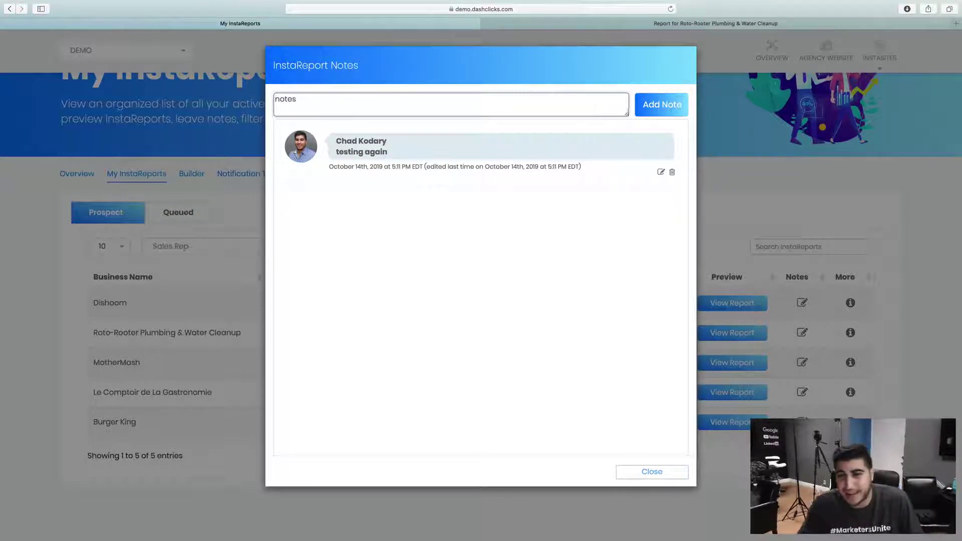
left_click(661, 105)
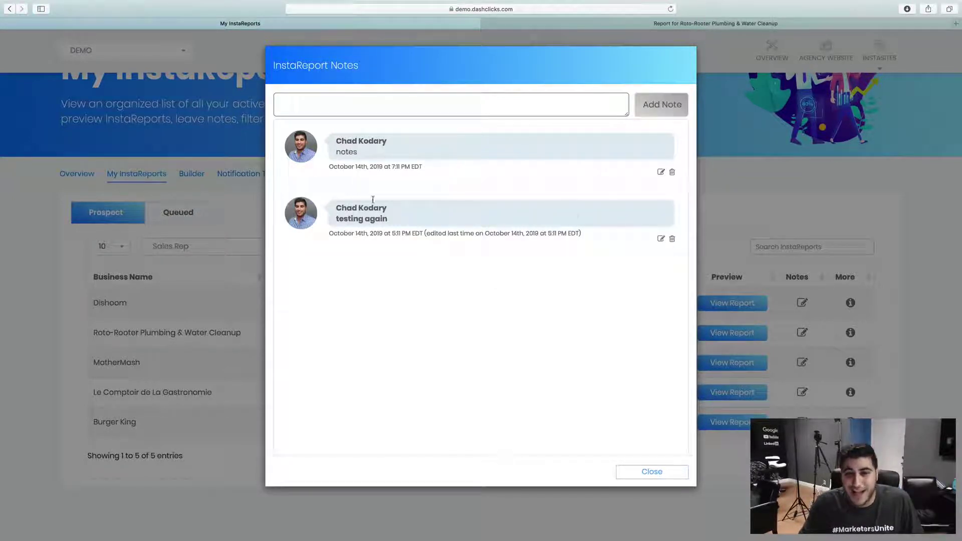
left_click(663, 474)
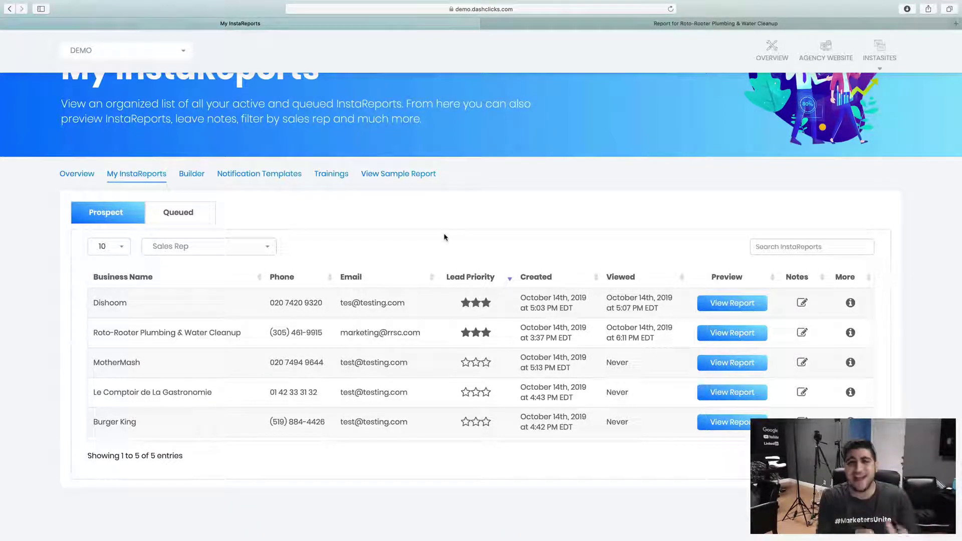
Open the sales rep filter and close it without choosing a rep
left_click(236, 246)
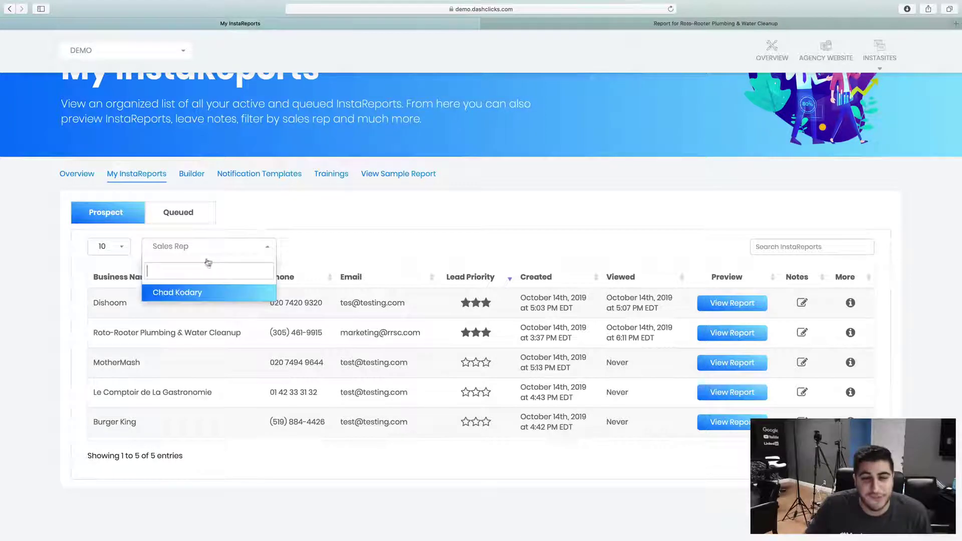
left_click(328, 212)
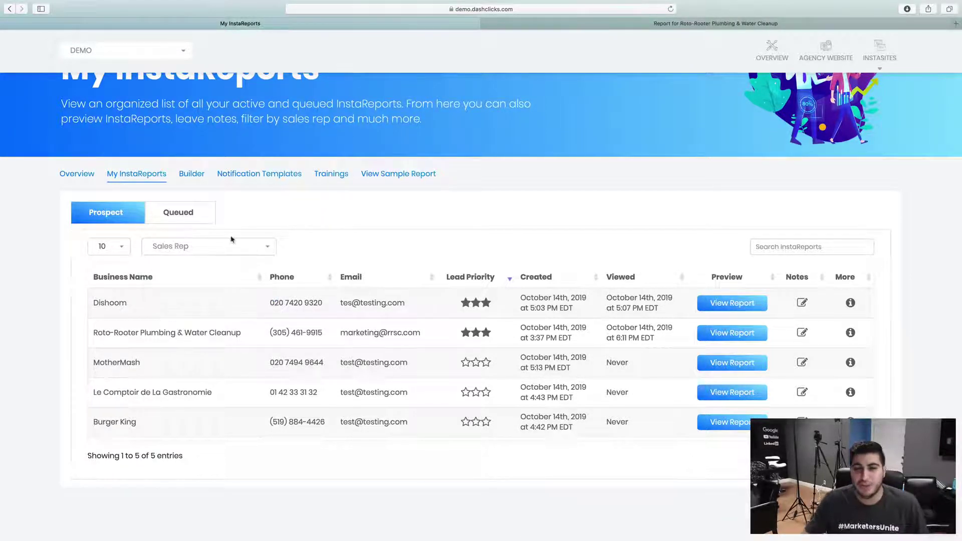
left_click(212, 250)
left_click(386, 200)
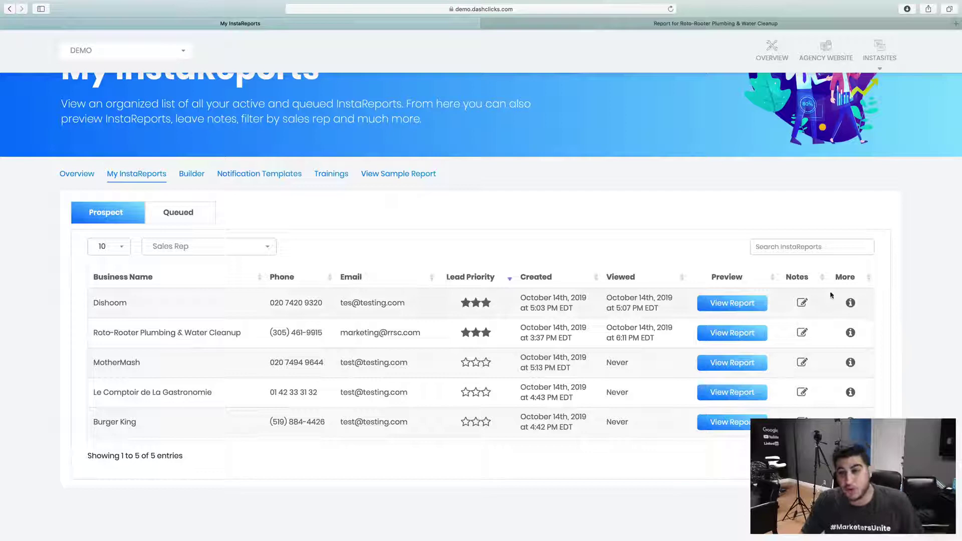
Check Dishoom's business details, then switch to Queued and back to the Prospect list
left_click(850, 302)
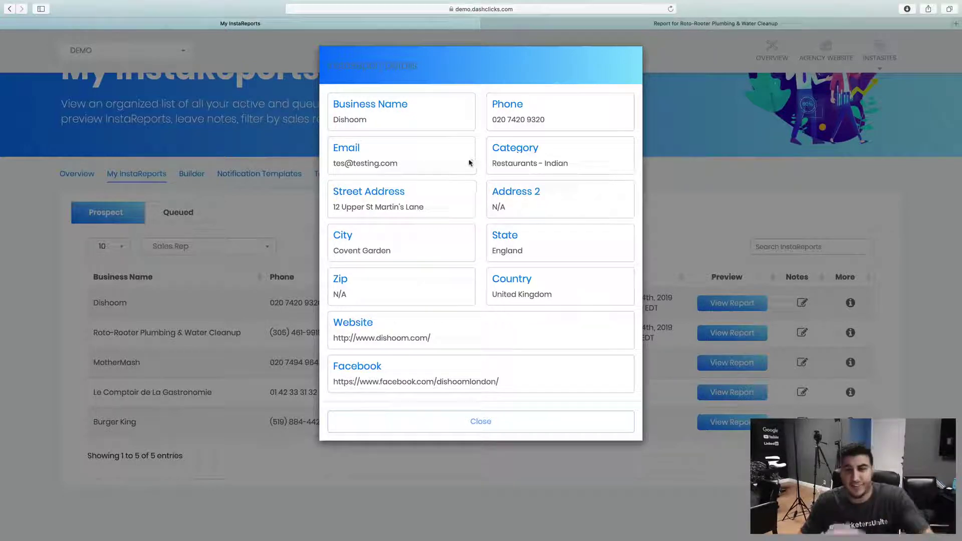
left_click(473, 421)
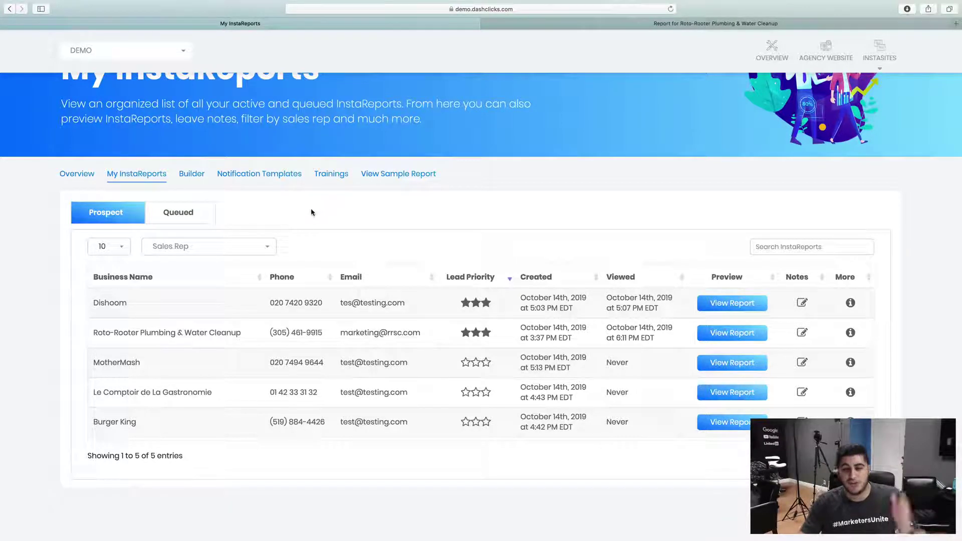
left_click(186, 214)
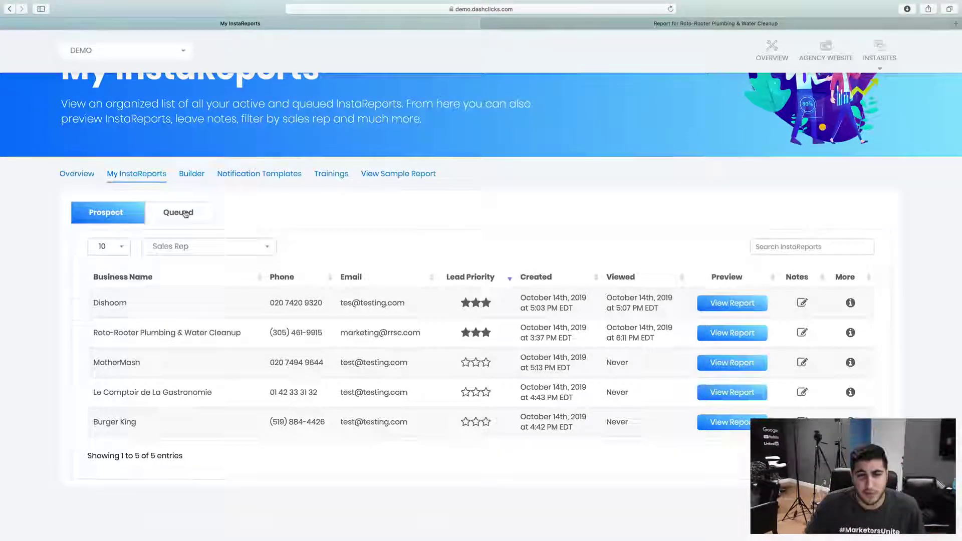
left_click(121, 309)
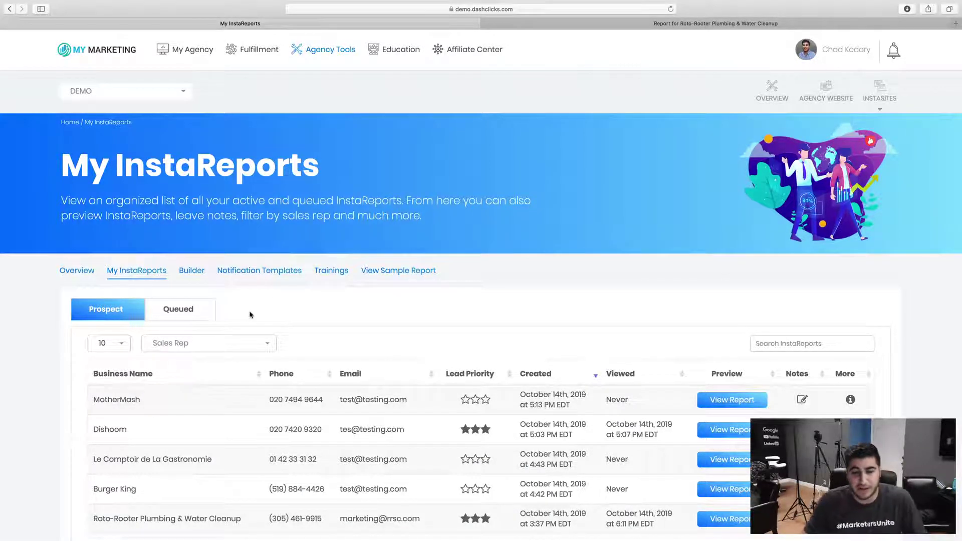
scroll(216, 226, "down", 3)
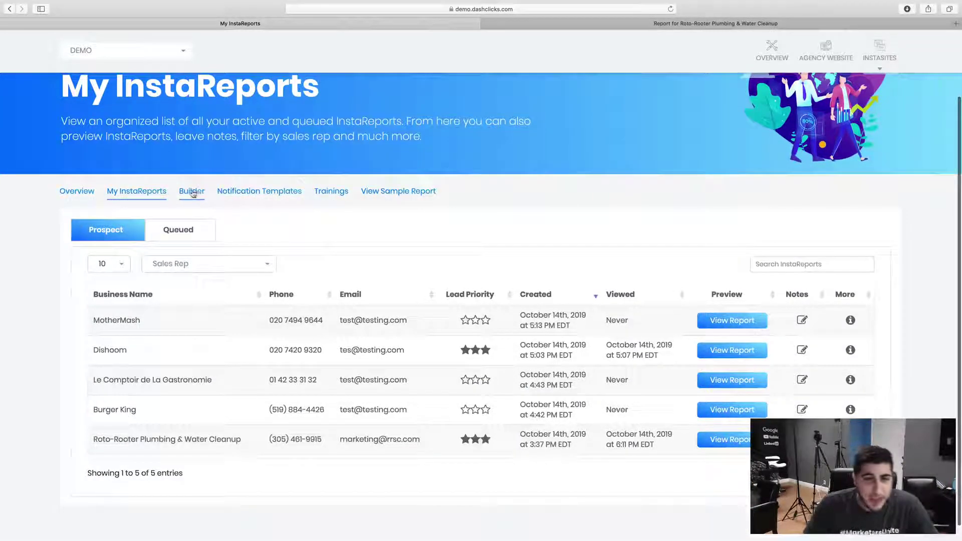
Go to the Single Reports Builder and switch to the Manual Entry business form
left_click(192, 191)
scroll(150, 218, "down", 5)
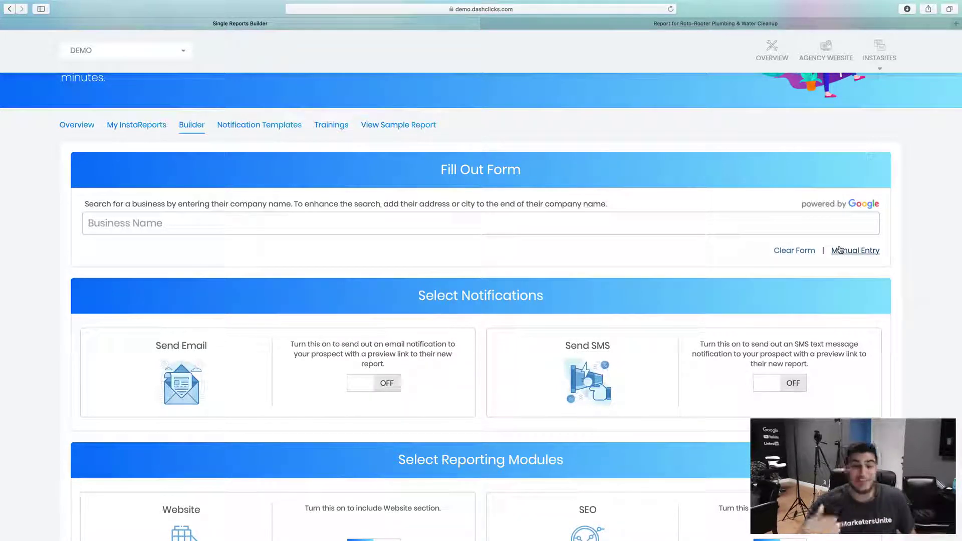
left_click(840, 250)
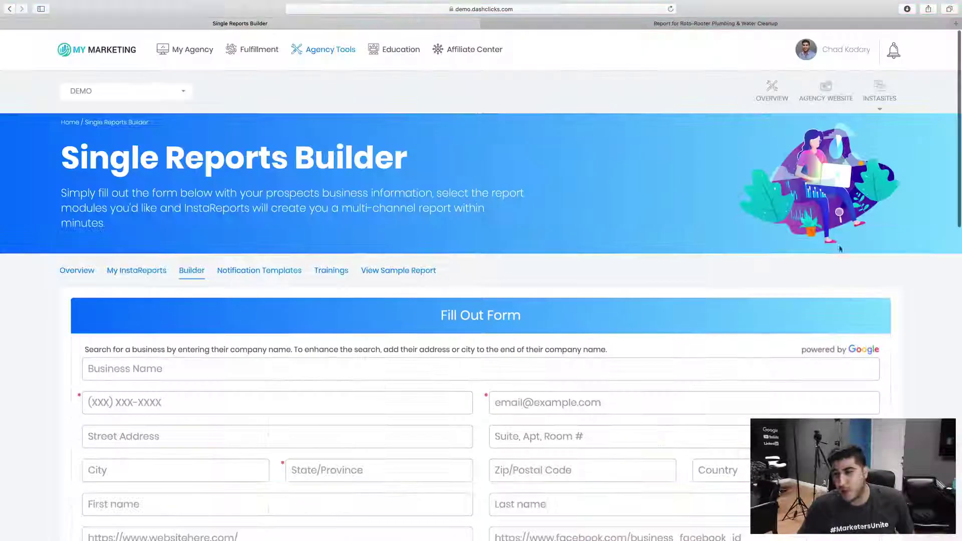
scroll(751, 270, "down", 3)
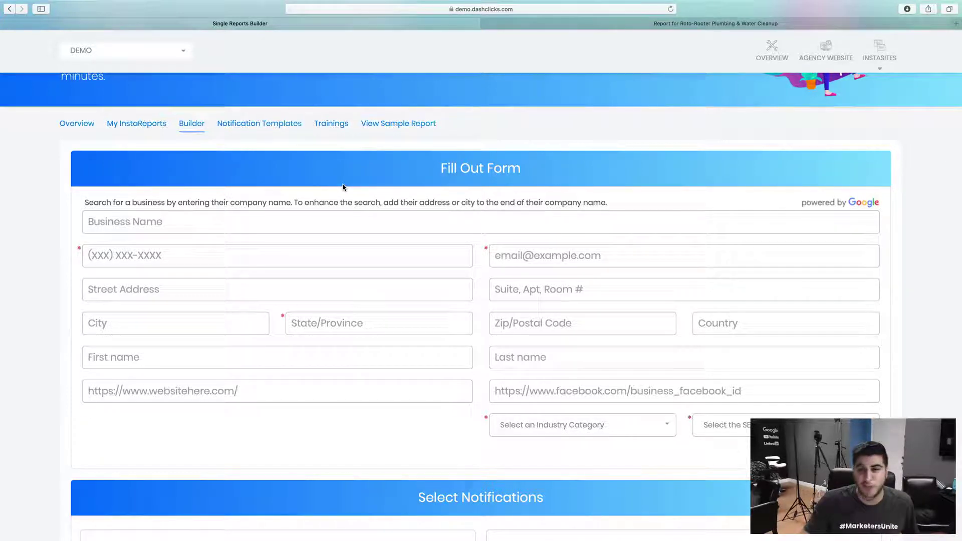
Browse Notification Templates and Trainings, opening the Roto-Rooter sample report in a new tab
left_click(258, 124)
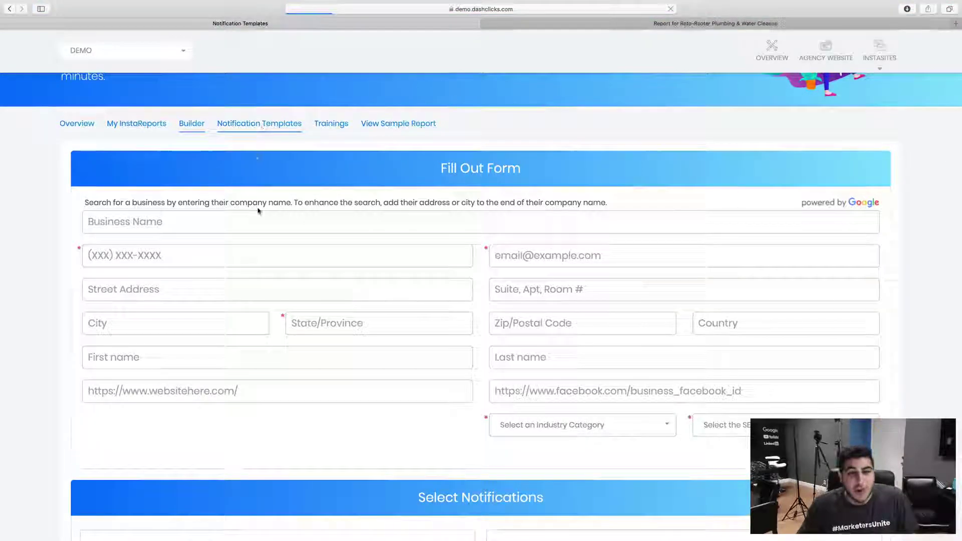
scroll(400, 187, "down", 5)
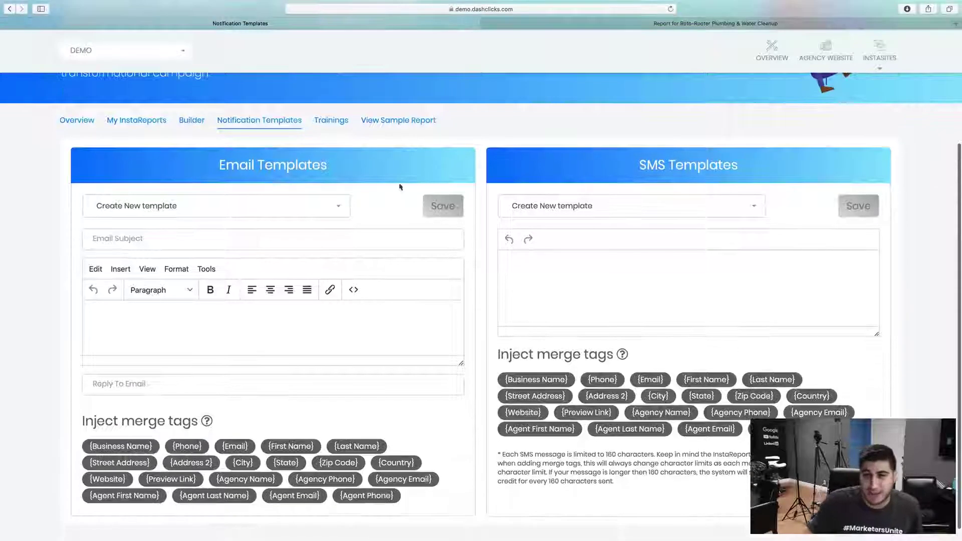
left_click(330, 120)
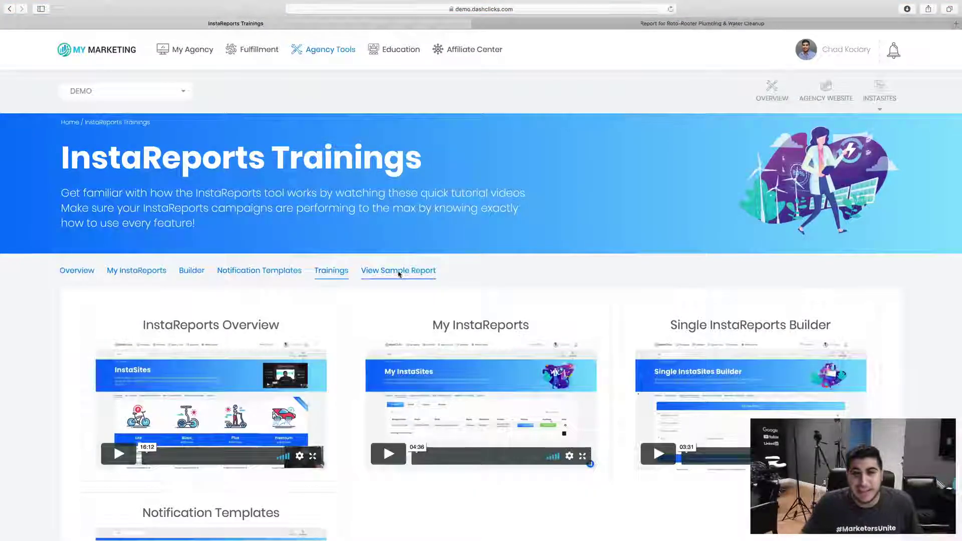
left_click(399, 270)
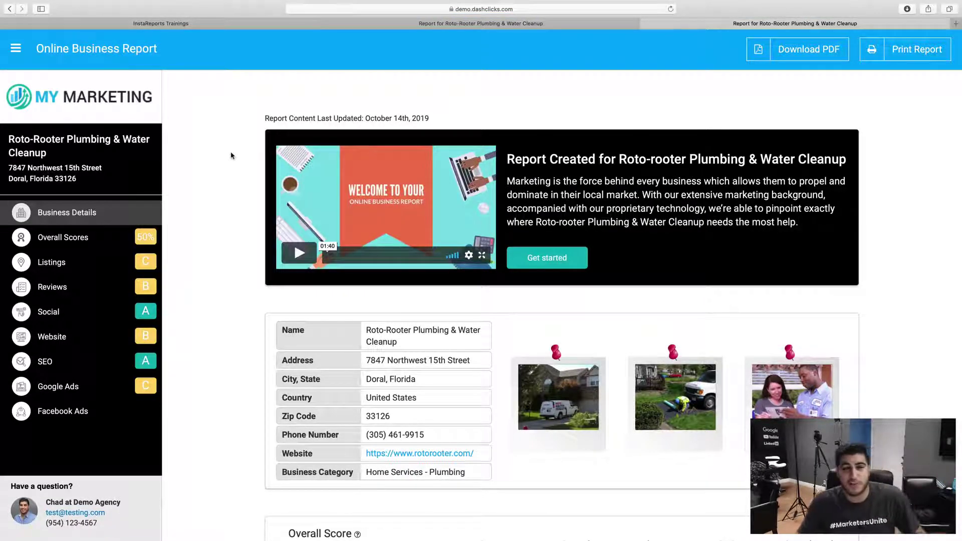
scroll(231, 156, "down", 20)
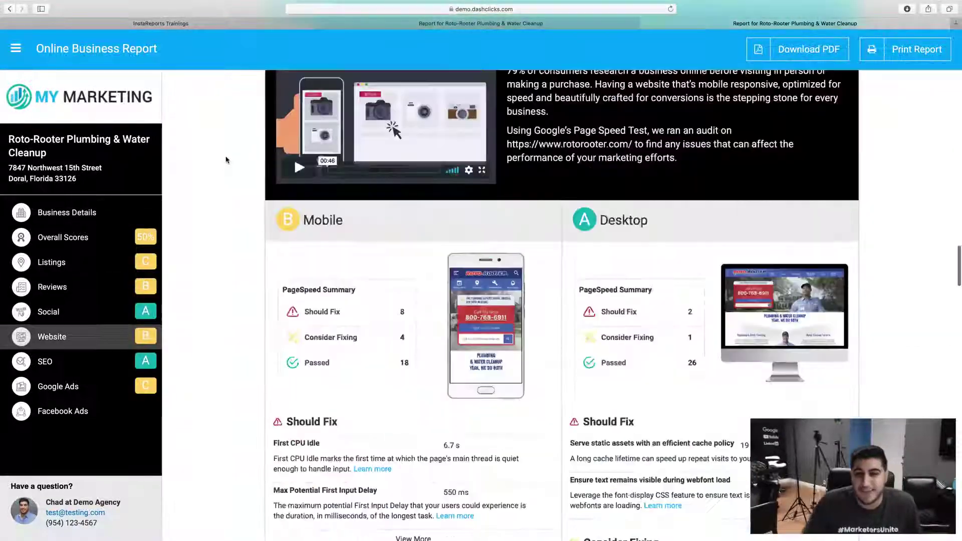
scroll(226, 160, "up", 10)
left_click(160, 23)
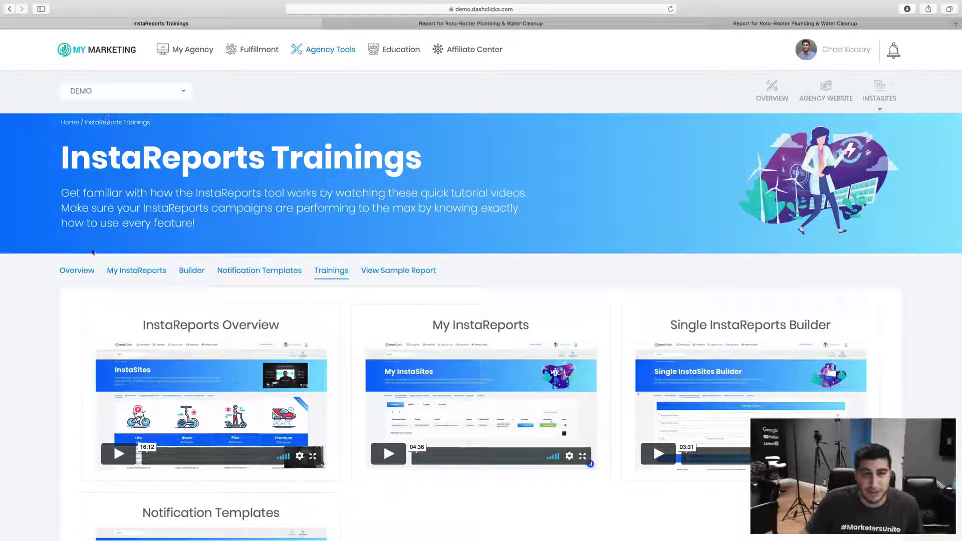
Show the Overview page with the Lite Free, Basic $97/month and Plus $197/month plans
left_click(76, 271)
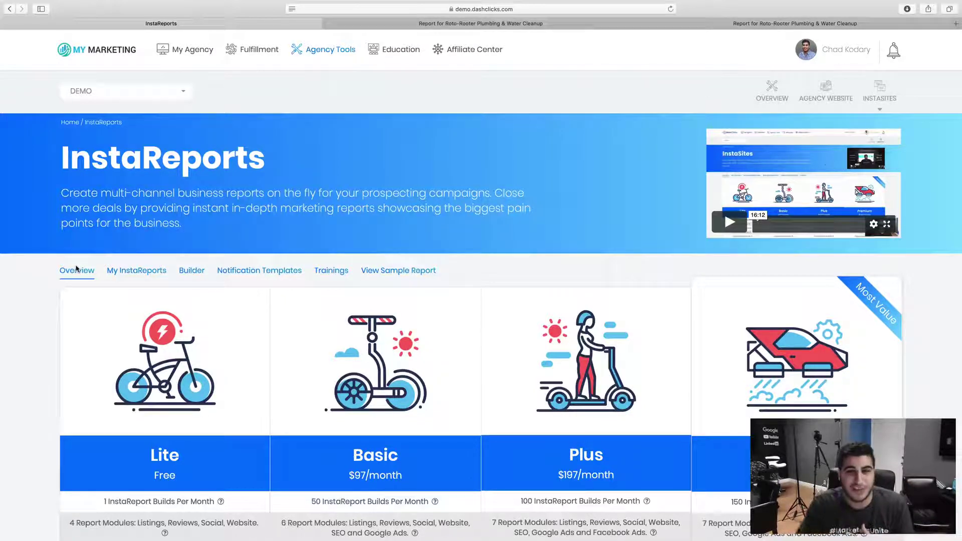
Return to My InstaReports to see the five prospect reports, MotherMash first
left_click(148, 271)
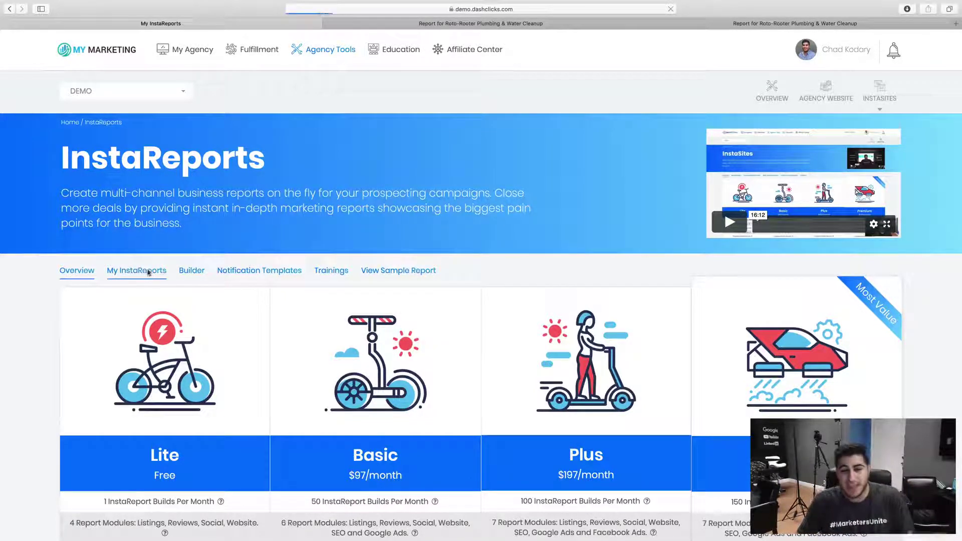
scroll(157, 276, "down", 2)
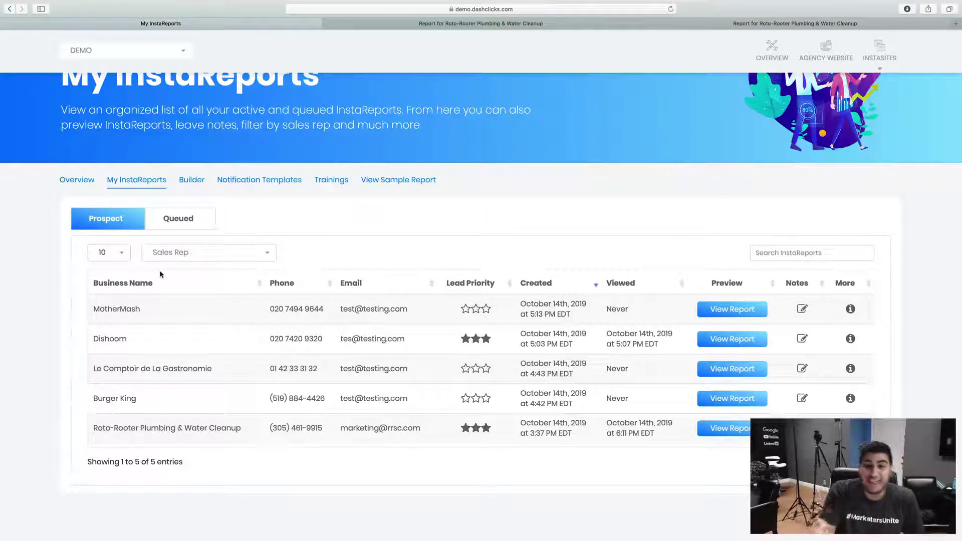
Visit the report builder, then bring up the Roto-Rooter Online Business Report tab
left_click(193, 179)
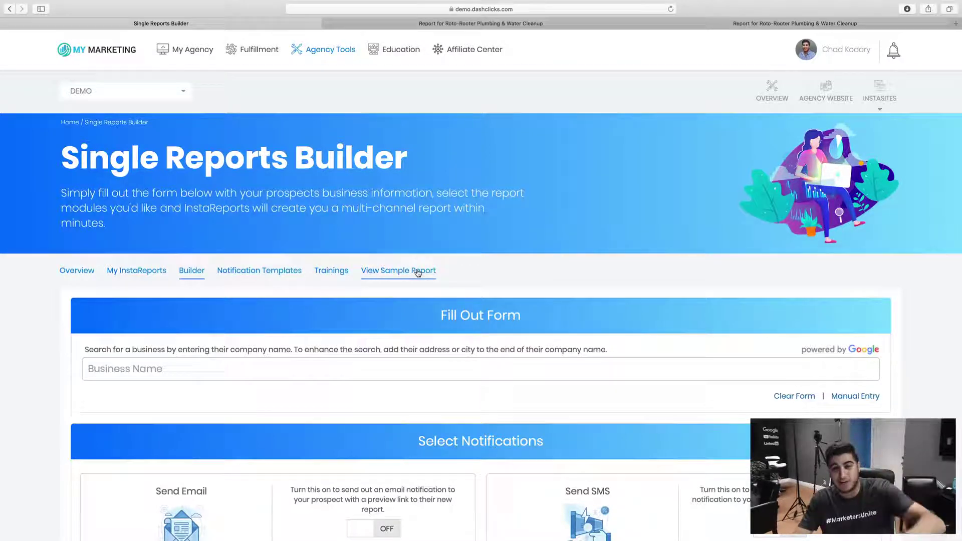
left_click(482, 23)
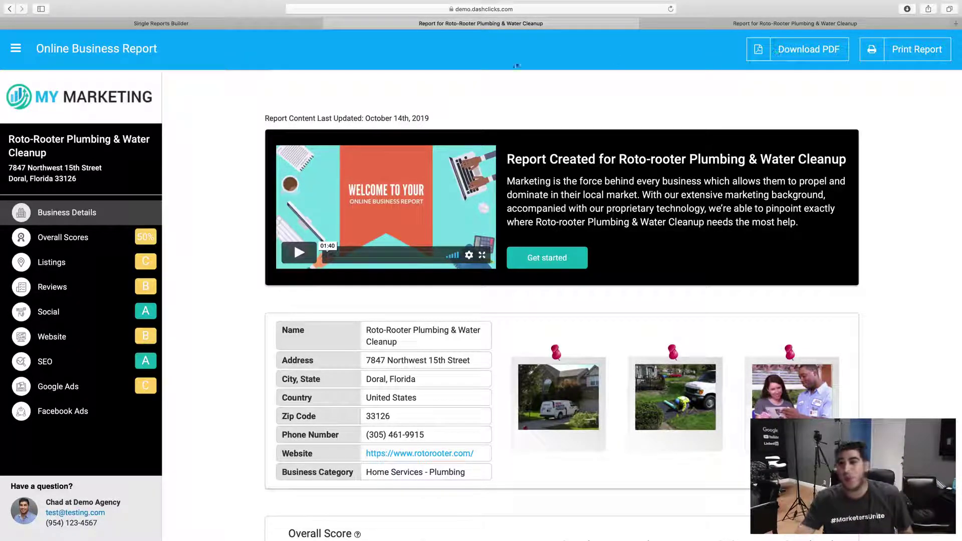
Switch back to the Single Reports Builder browser tab and scroll through the page
left_click(249, 29)
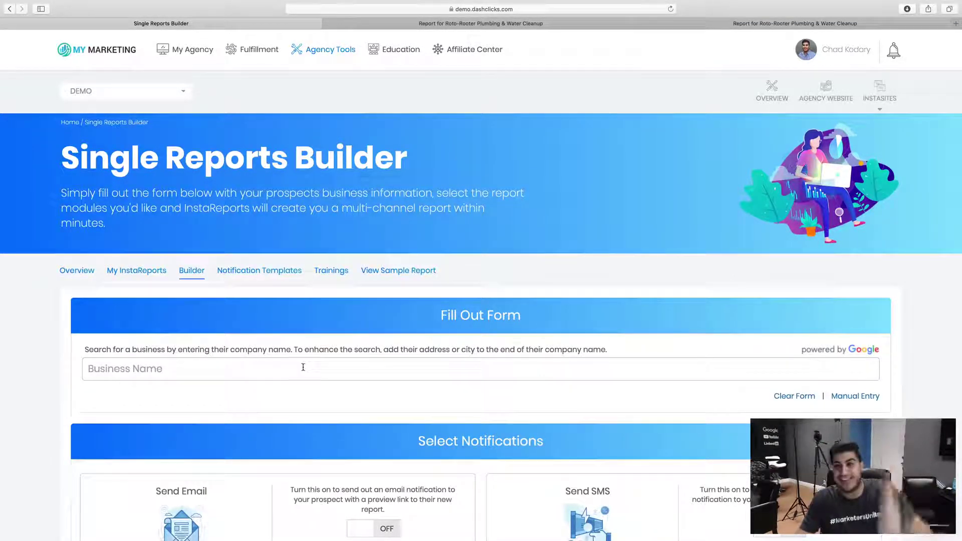
scroll(303, 367, "down", 1)
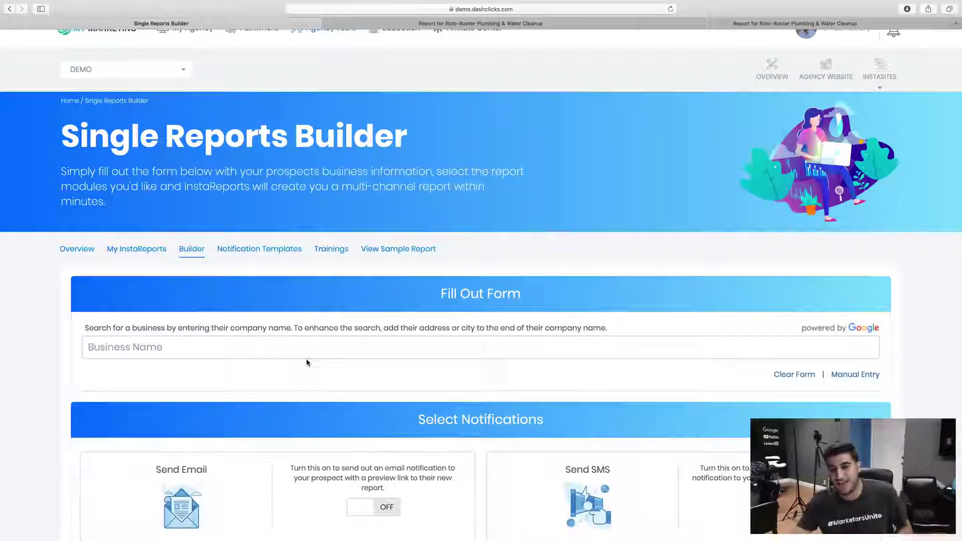
scroll(307, 362, "up", 1)
Show the InstaReports Overview pricing table with Lite Free, Basic $97/month, Plus $197/month and Premium plans
left_click(78, 271)
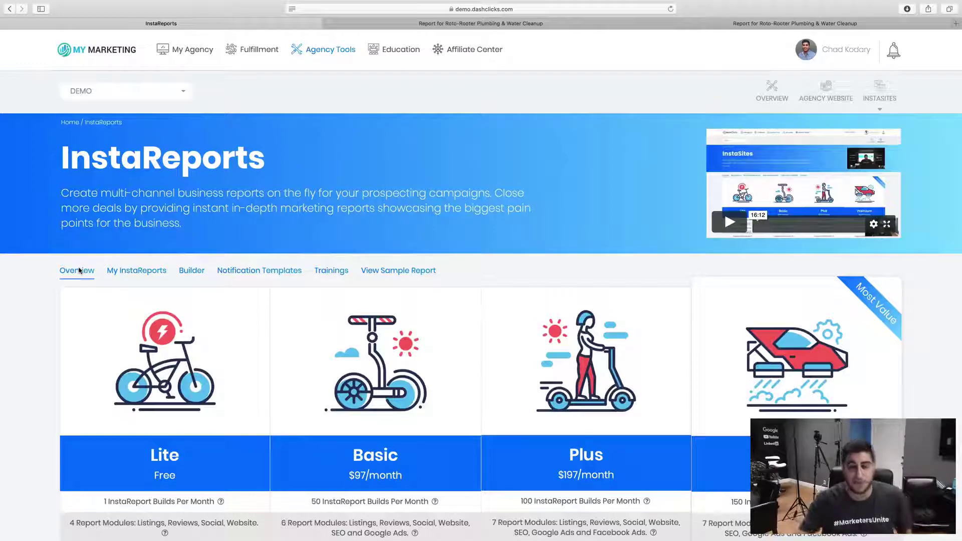
scroll(72, 301, "down", 4)
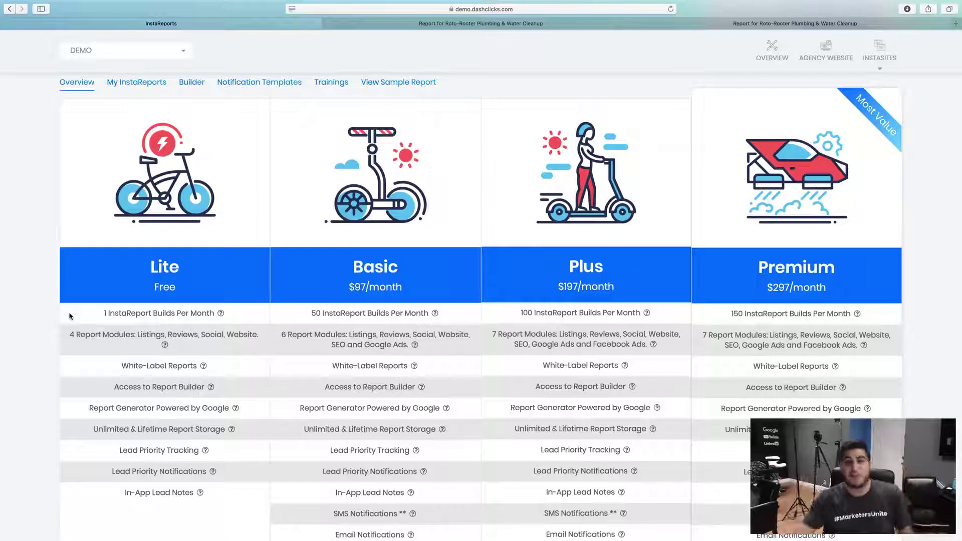
scroll(100, 315, "up", 5)
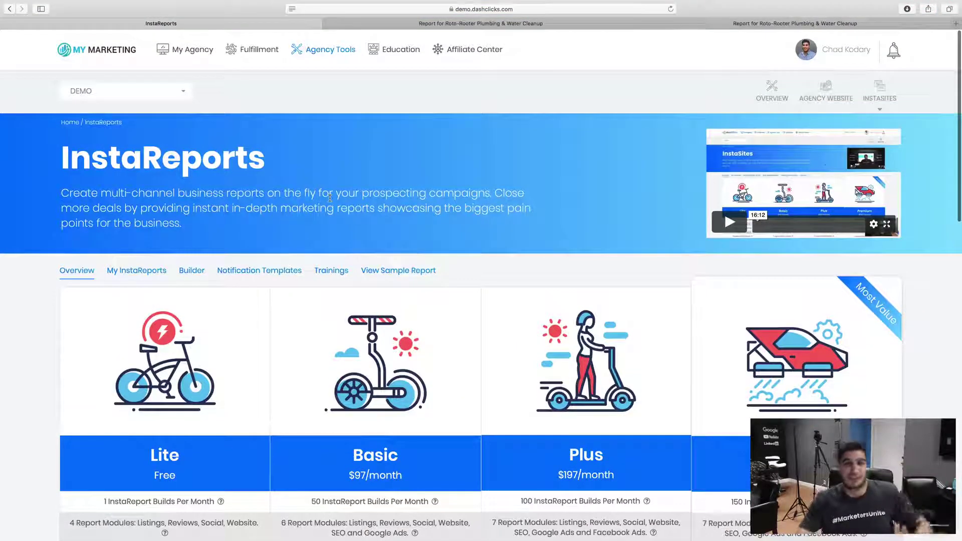